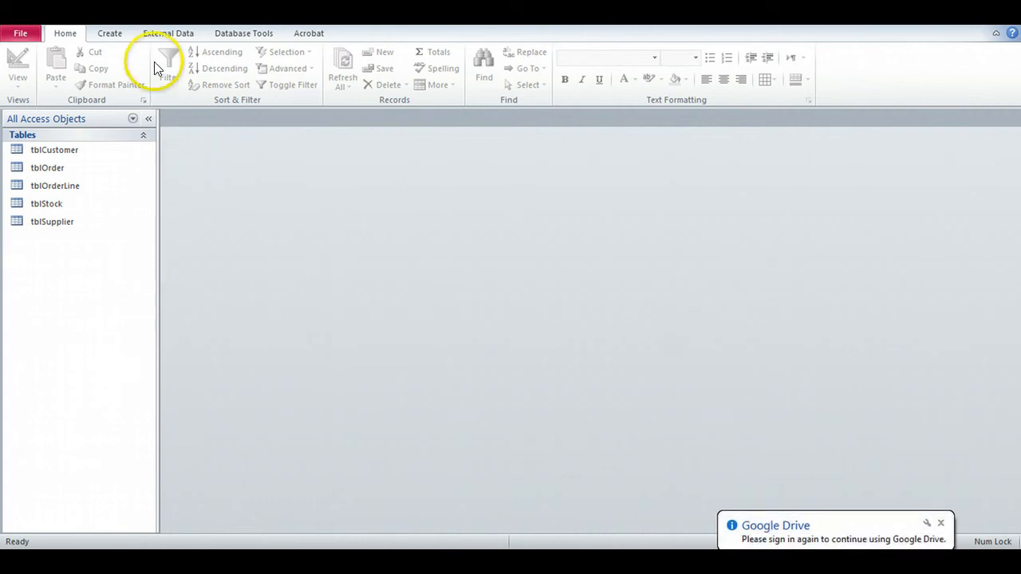
Create a query in Design view on tblStock, enlarge its field list, and add stockno, Description, Unit, Location, category, Quantity and Price
click(111, 35)
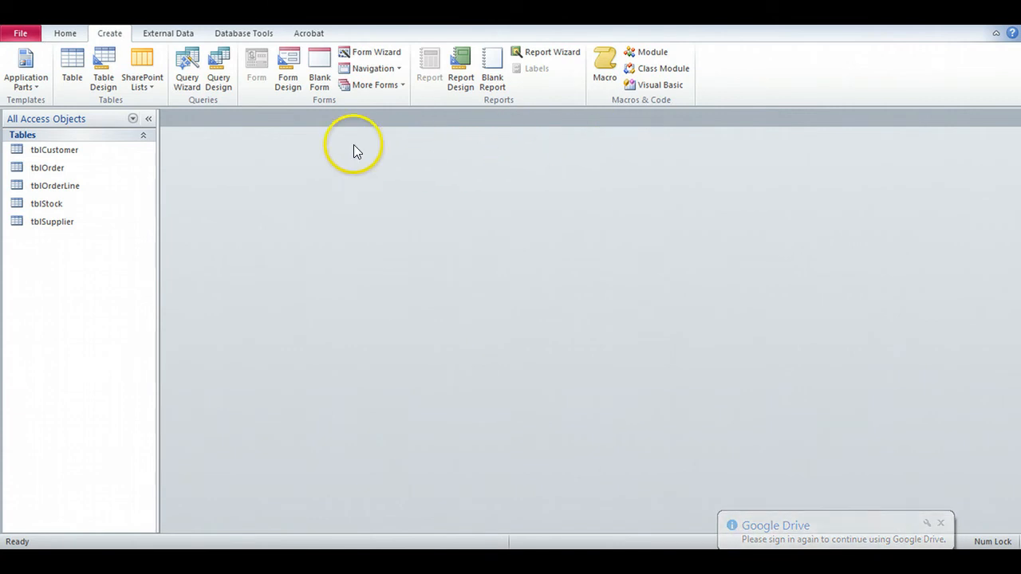
click(224, 79)
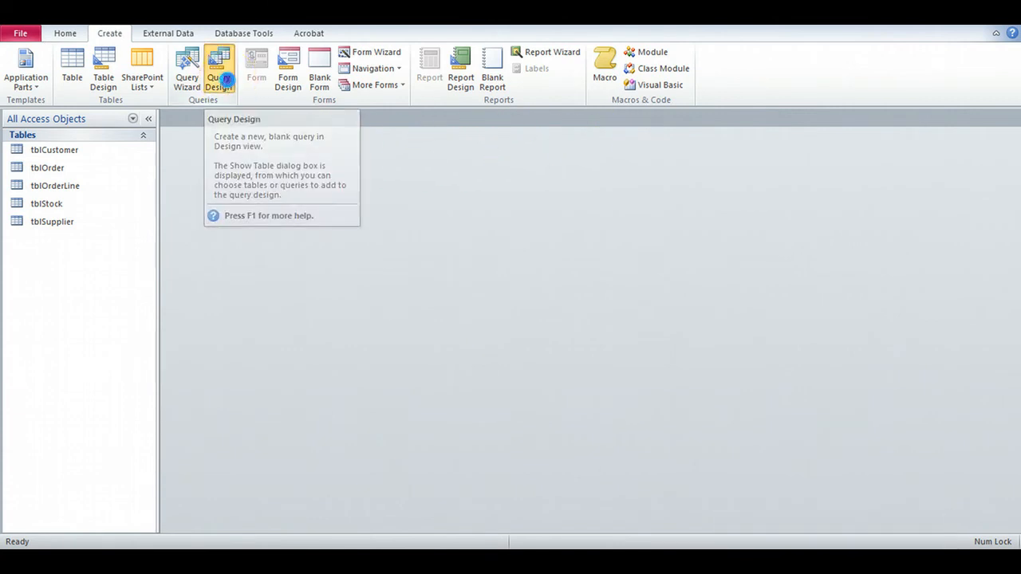
drag(495, 326, 441, 171)
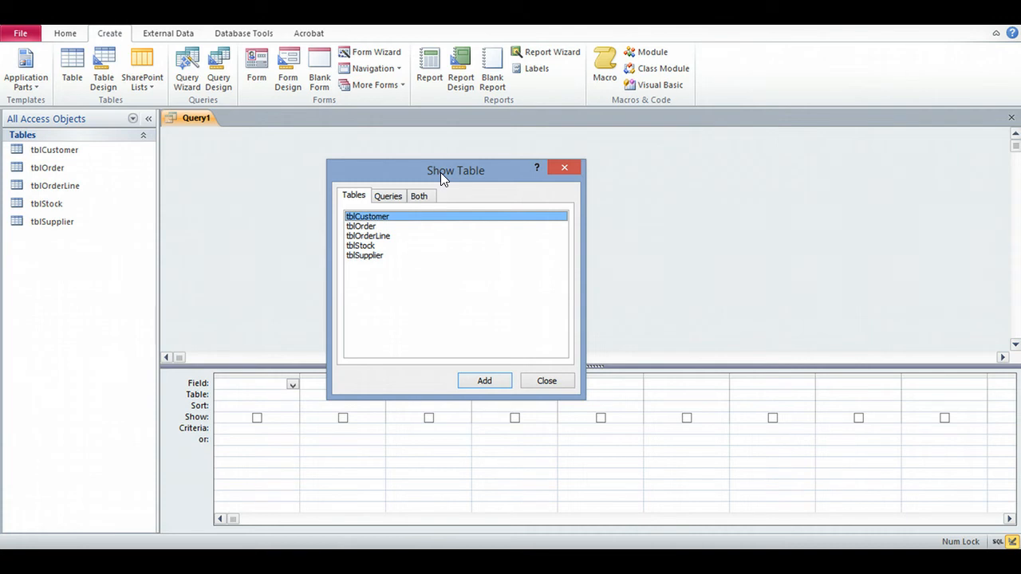
double_click(362, 247)
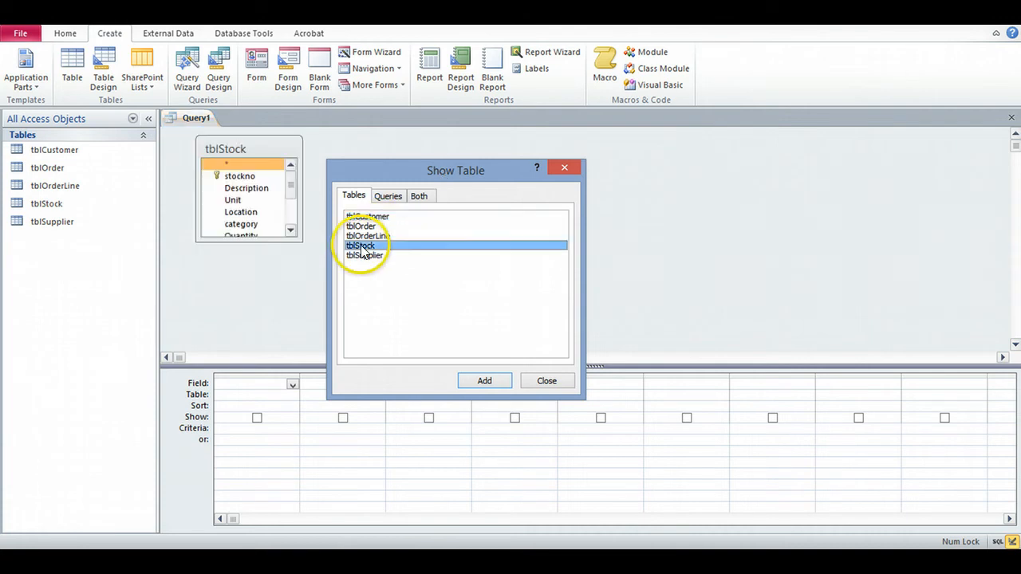
click(548, 382)
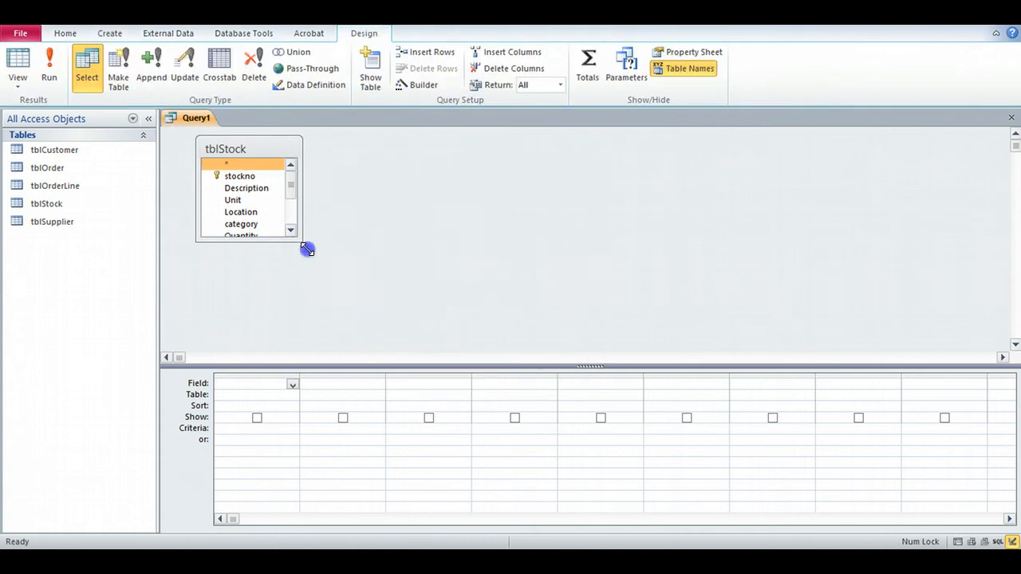
drag(308, 249, 331, 317)
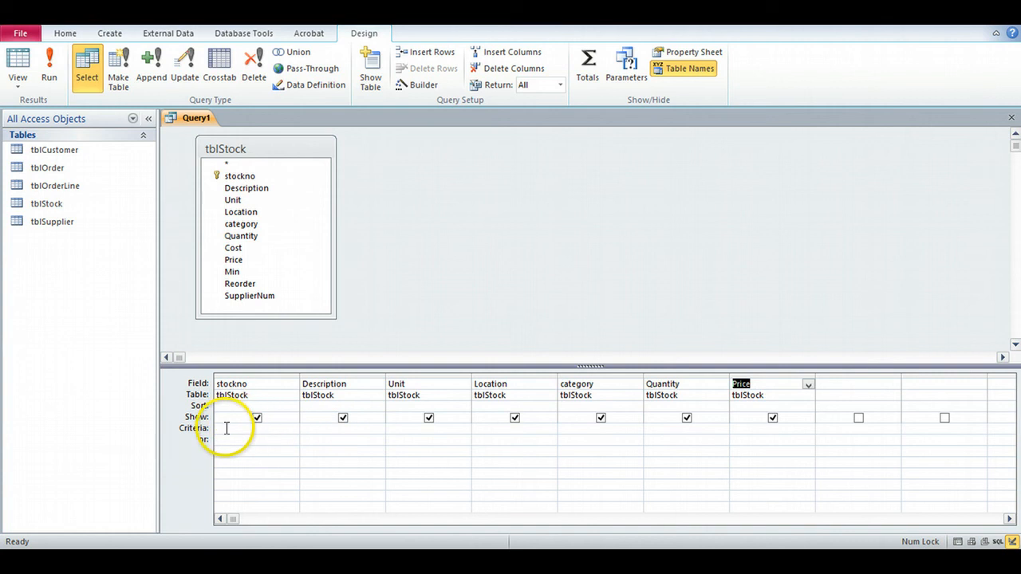
Set the Quantity field's criterion to 0 and run the query
click(677, 430)
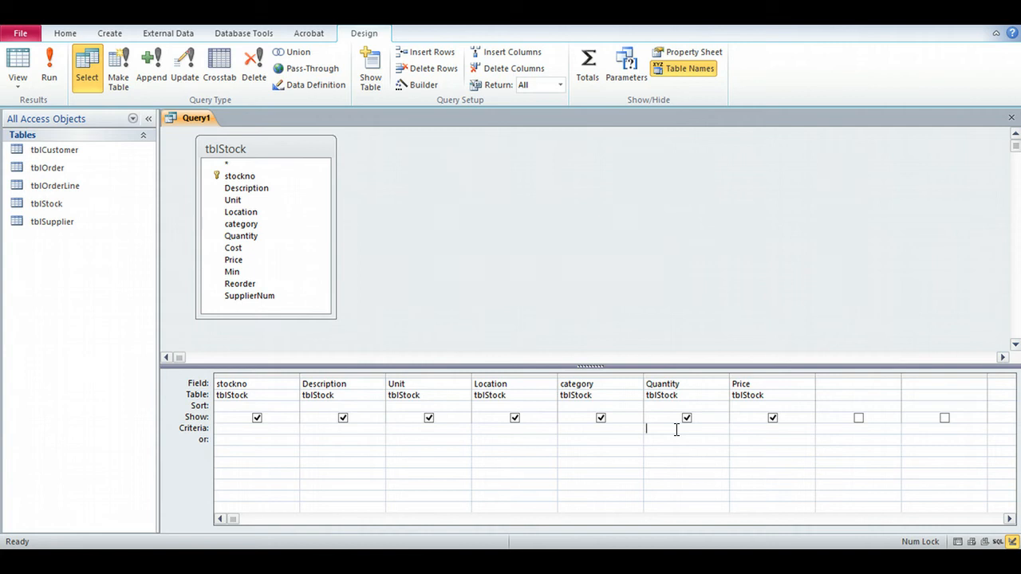
text(0)
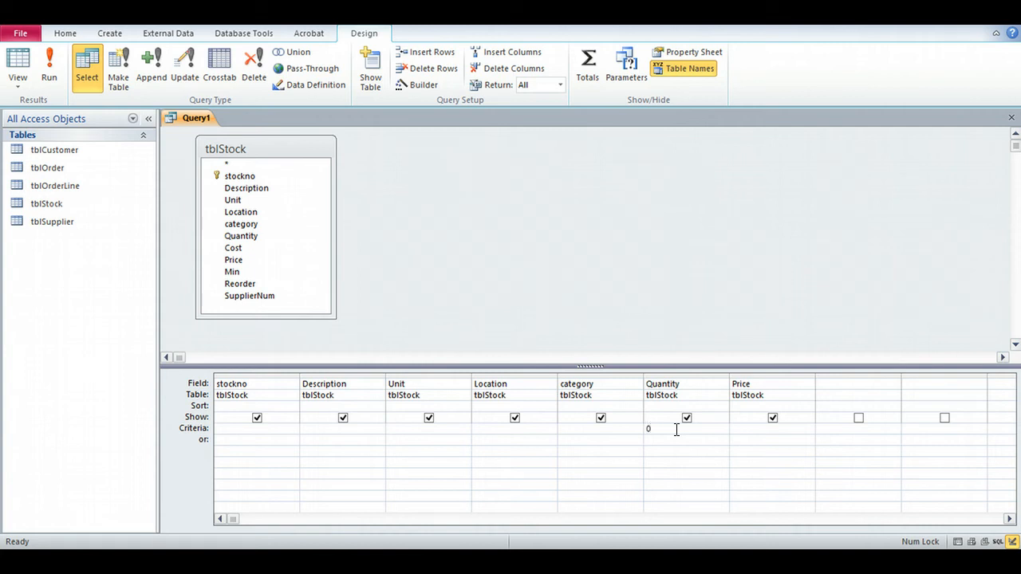
click(633, 444)
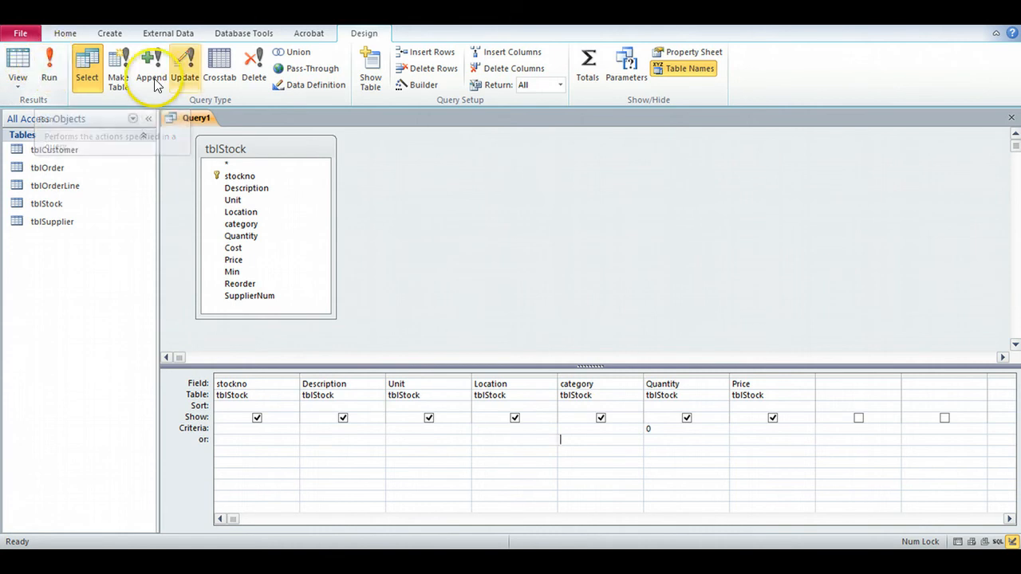
click(47, 64)
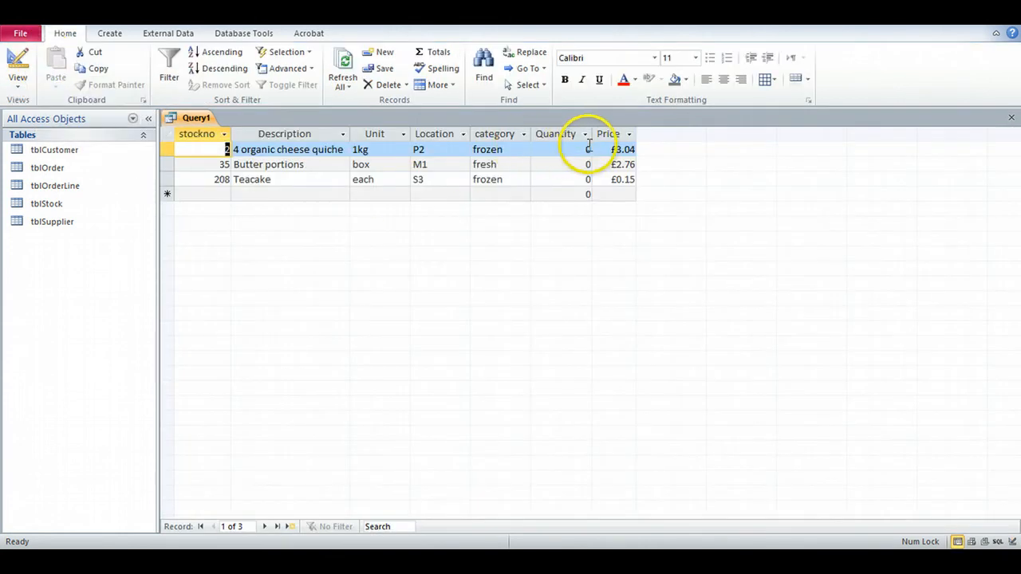
Return to the query design, replace the Quantity criterion with >5 on the Price field, and run the query
click(18, 65)
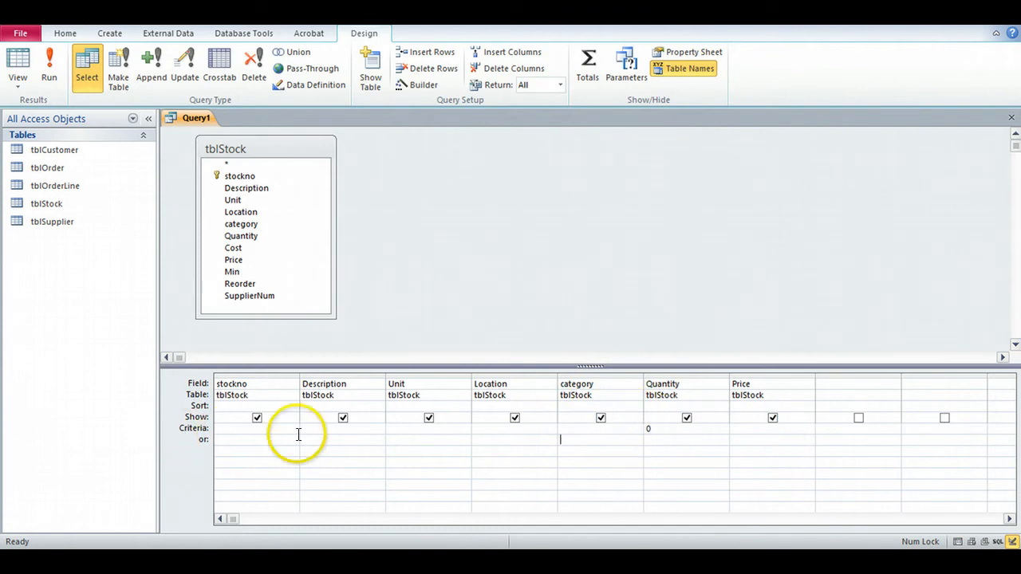
click(668, 431)
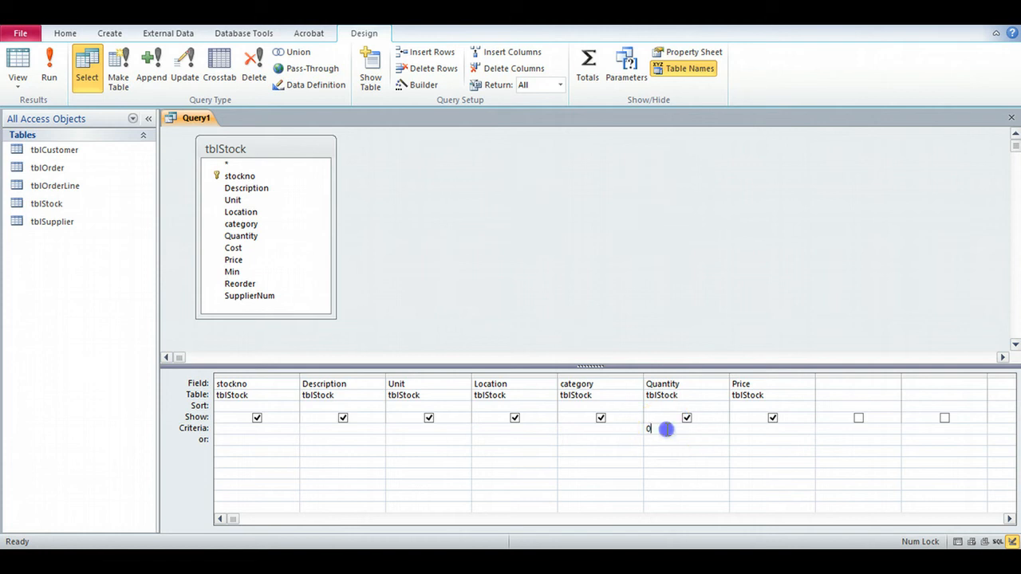
key(BackSpace)
click(752, 430)
text(>5)
click(48, 57)
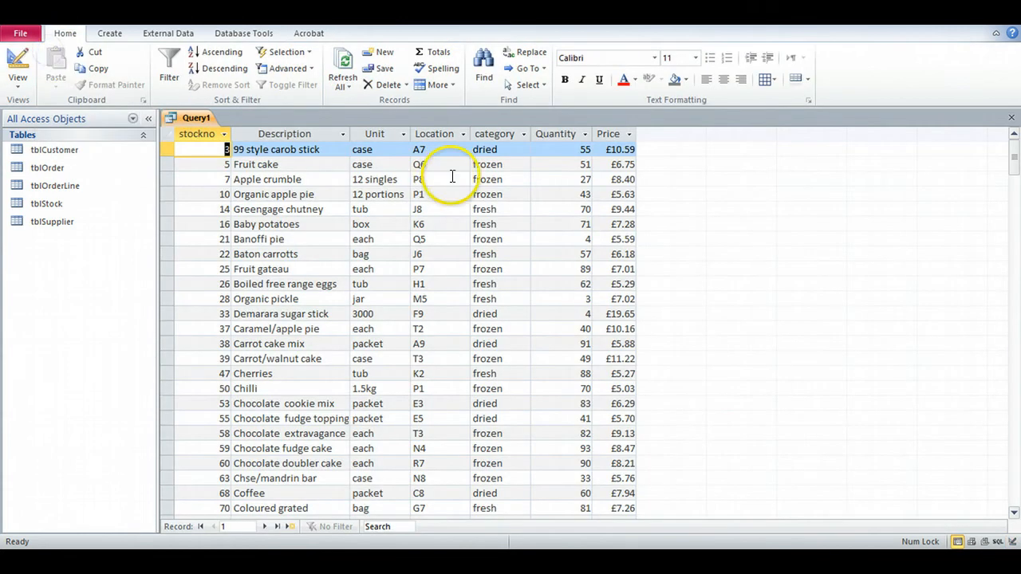
Return to the query design, change the Price criterion to >=1 AND <=2, and run the query
click(10, 64)
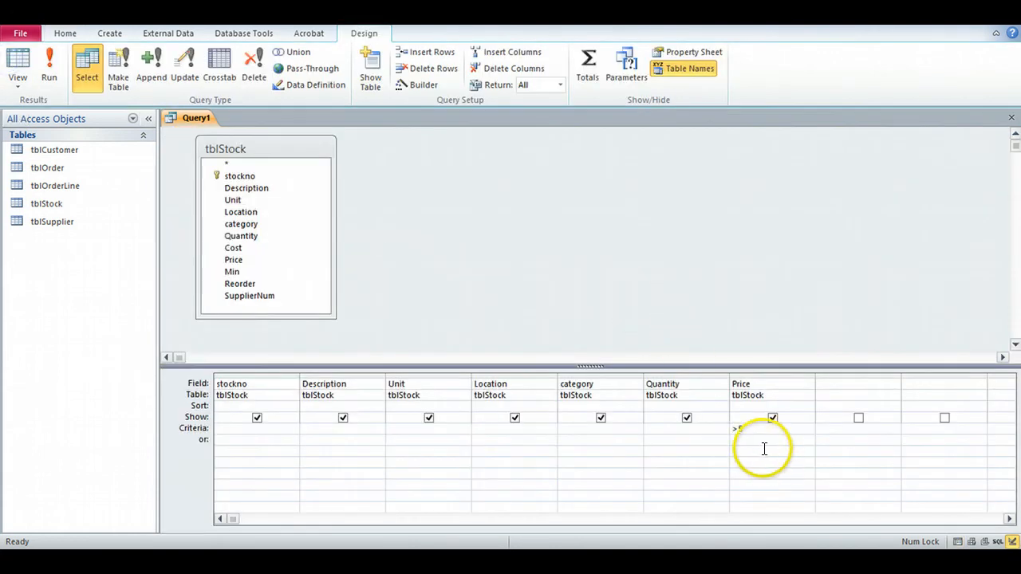
drag(756, 429, 712, 424)
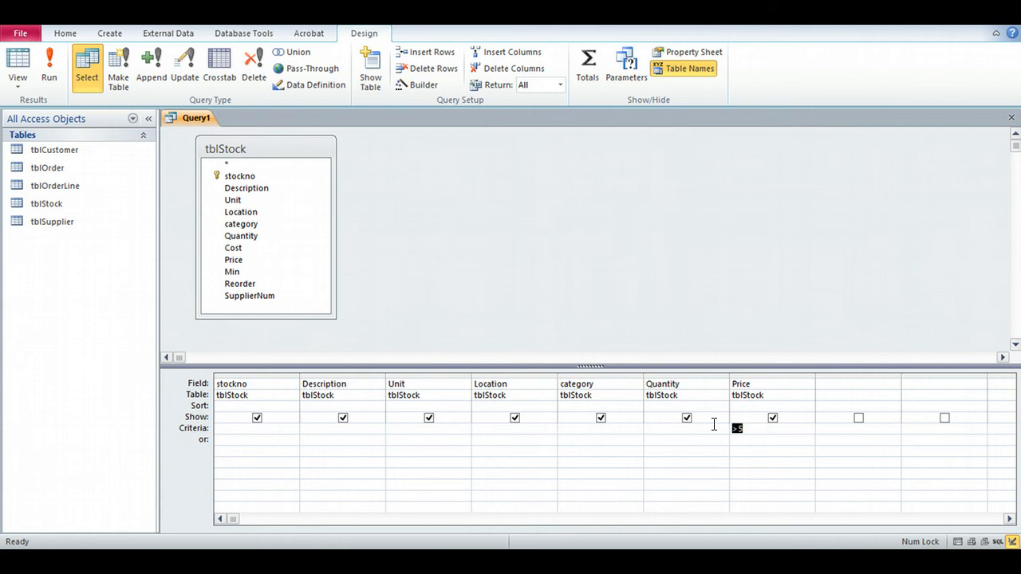
text(>=1 &)
key(BackSpace)
text(AND <=2)
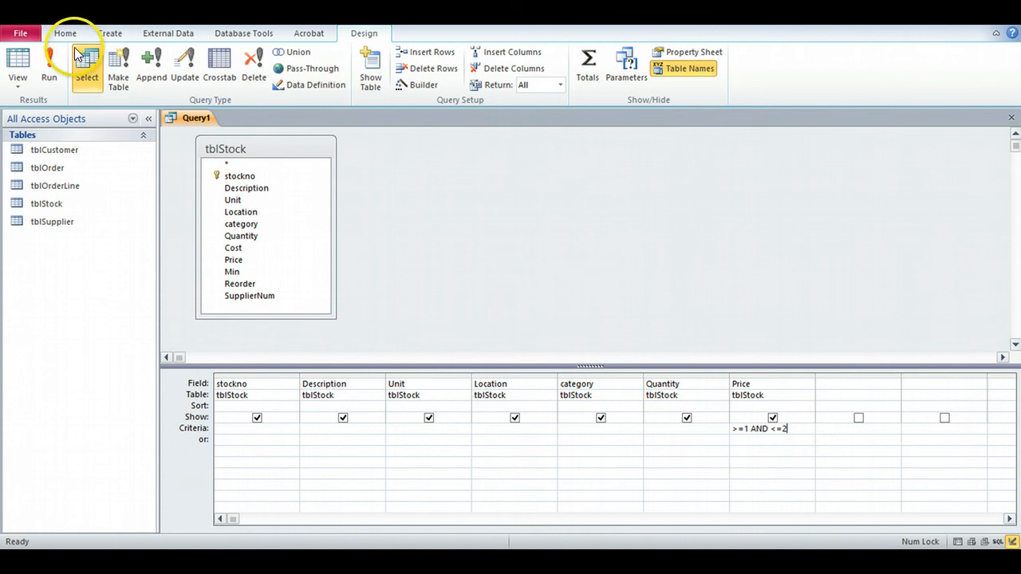
click(48, 70)
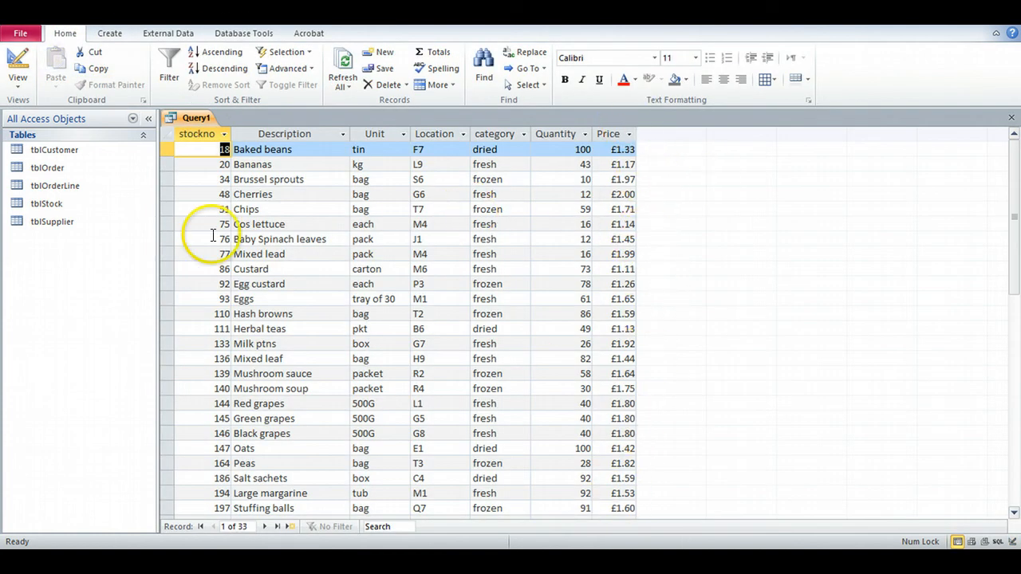
Return to the query design, replace the Price criterion with A* on the Location field, and run the query
click(18, 64)
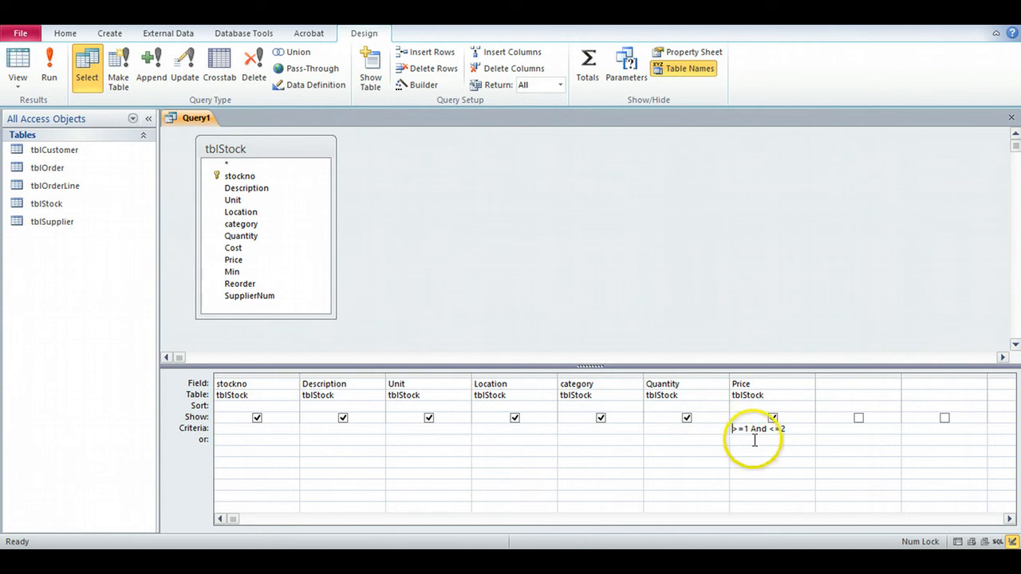
drag(791, 427, 711, 418)
key(Delete)
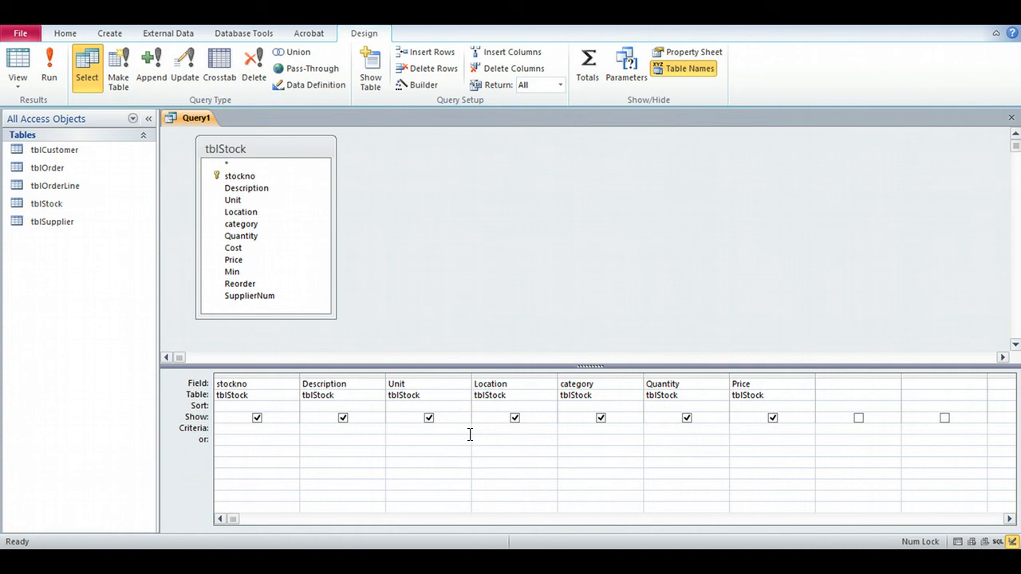
click(495, 429)
text(A)
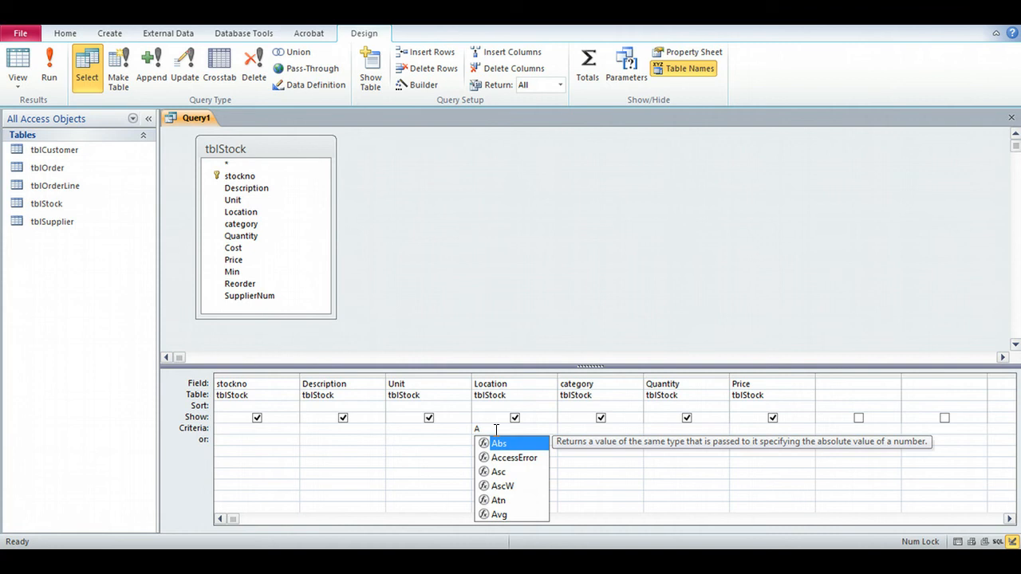
text(*)
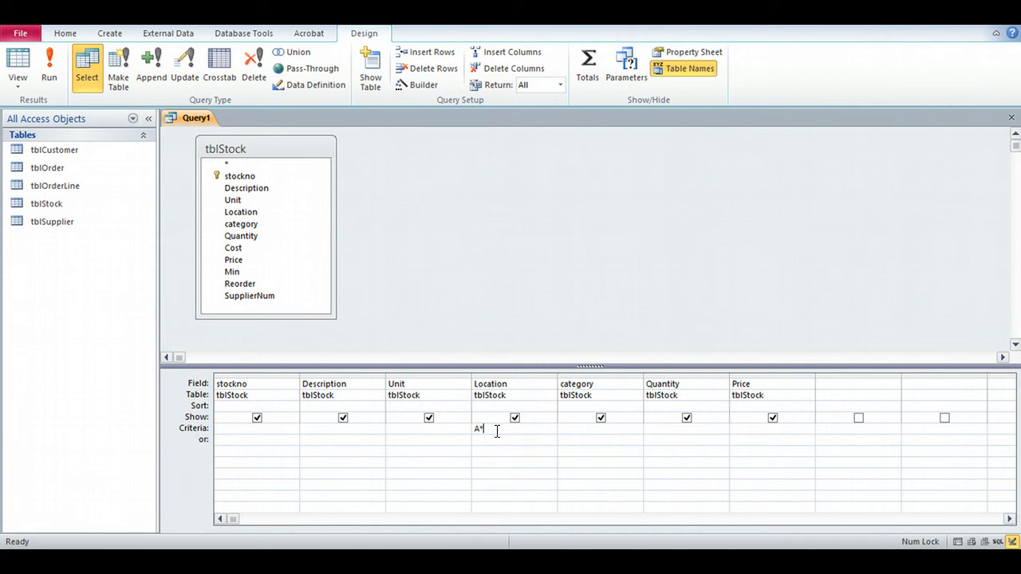
click(478, 430)
click(50, 60)
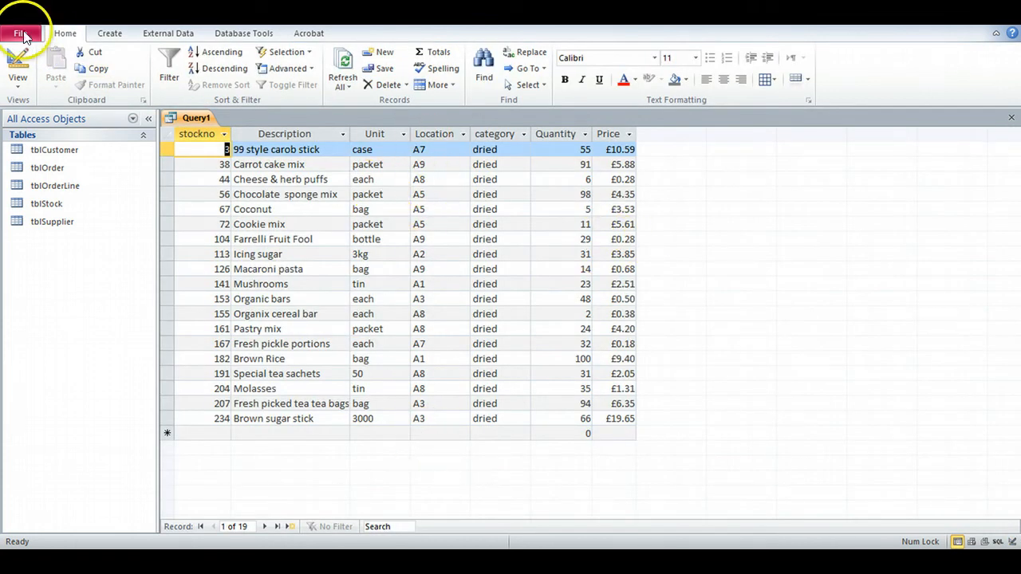
Return to the query design, replace the Location criterion with *corrot* on the Description field, and run the query
click(20, 64)
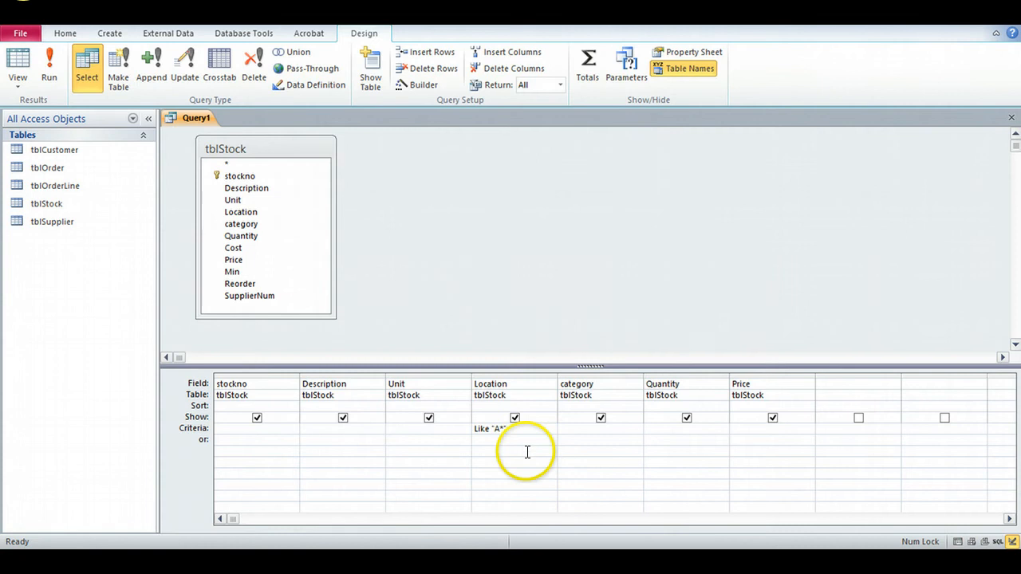
click(511, 431)
drag(512, 431, 456, 428)
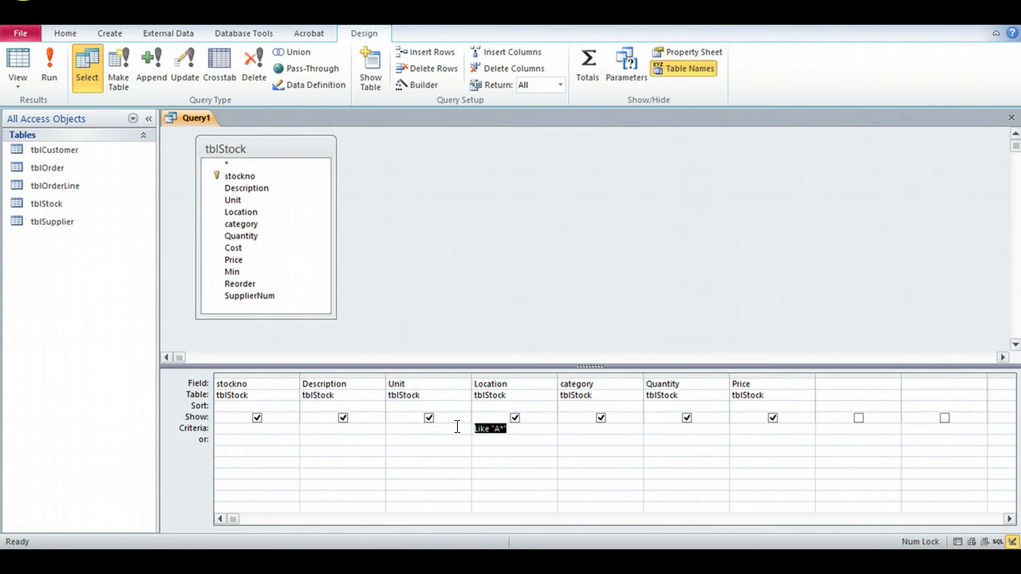
key(Delete)
click(329, 432)
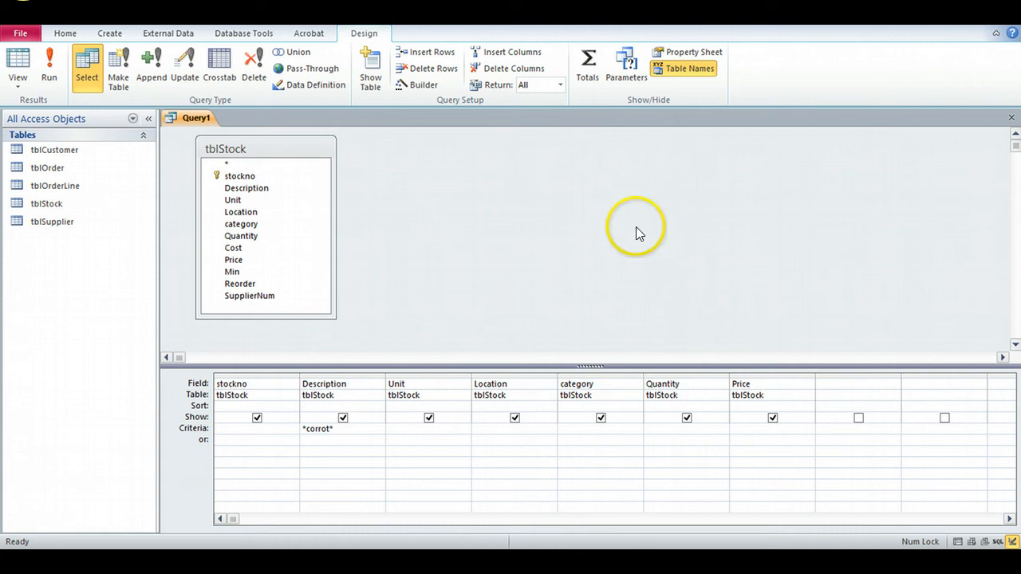
click(53, 65)
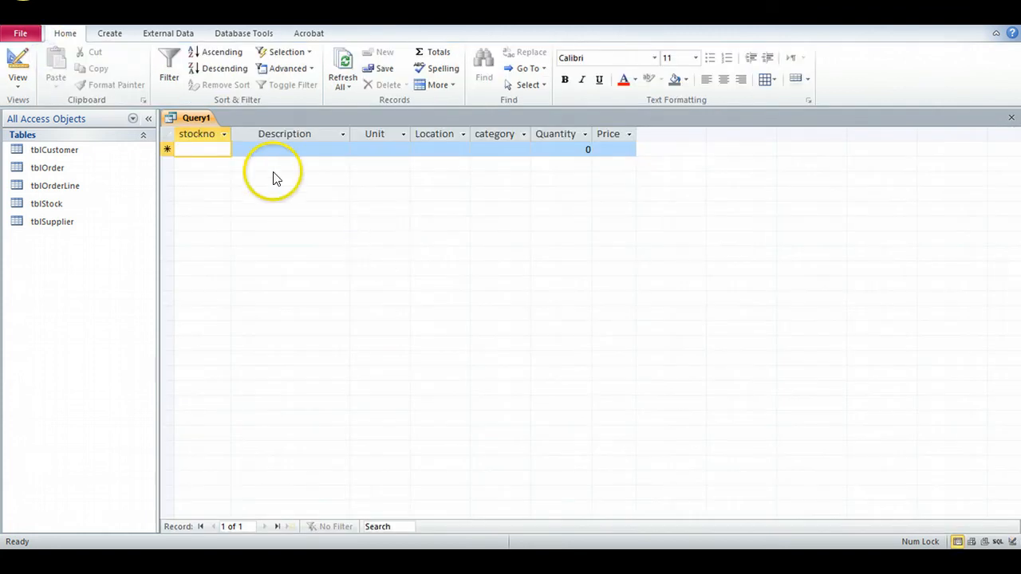
Correct the spelling in the Description criterion to *carrot* in the query design and rerun the query
click(18, 62)
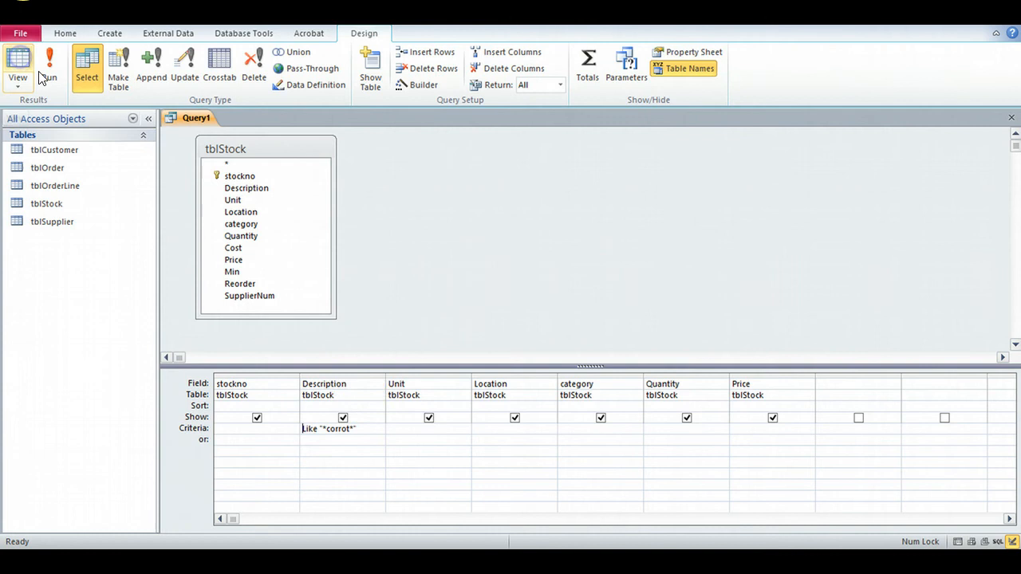
click(337, 430)
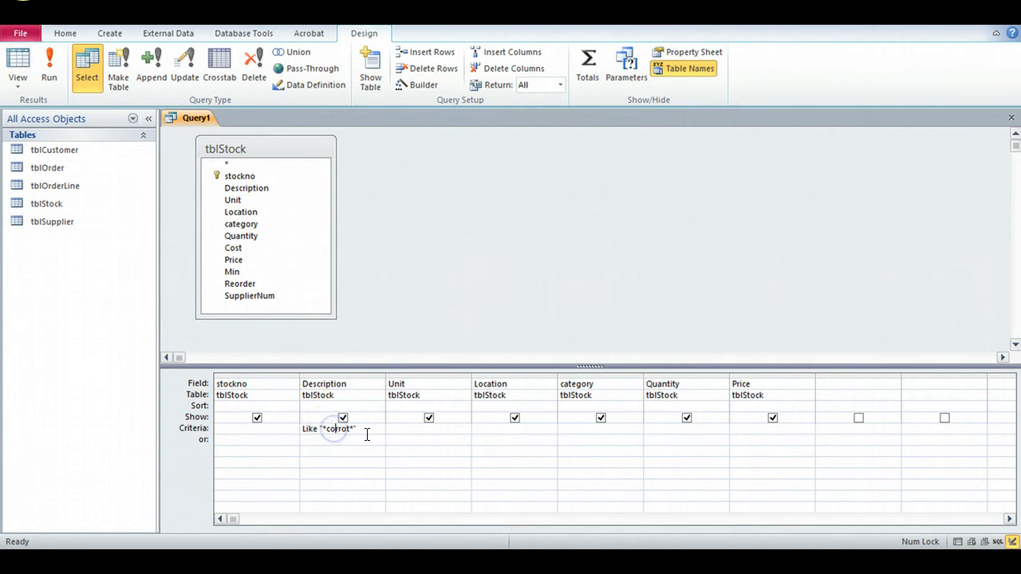
click(379, 410)
click(49, 65)
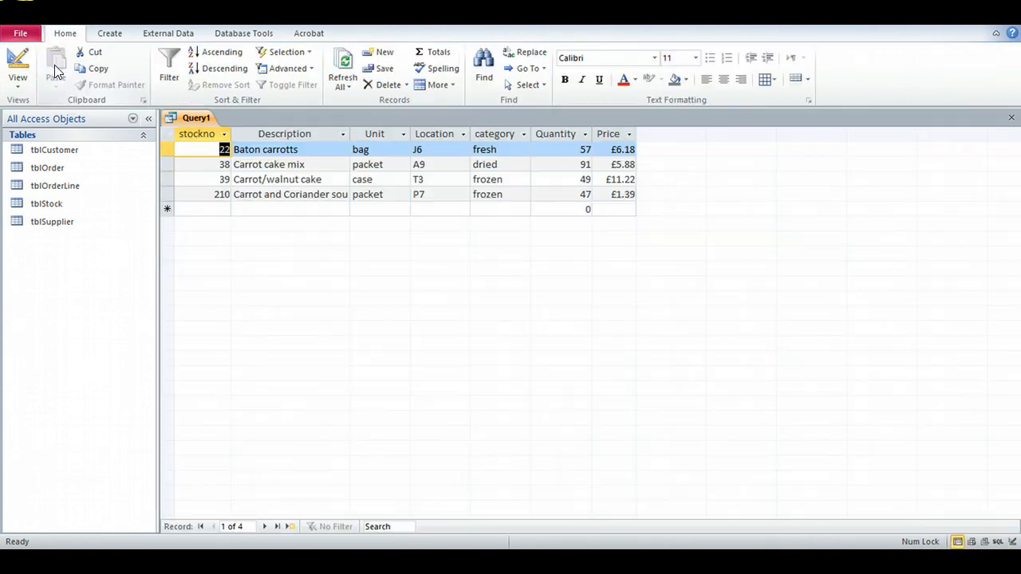
Return to the query design, clear the Description criterion, set the Location criterion to A*, and run the query
click(17, 63)
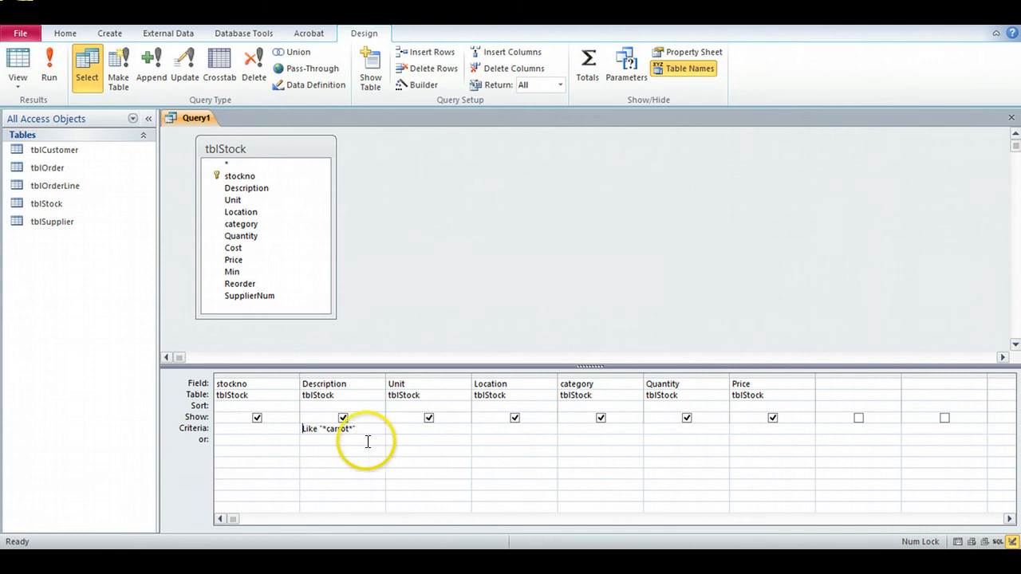
drag(363, 433, 278, 421)
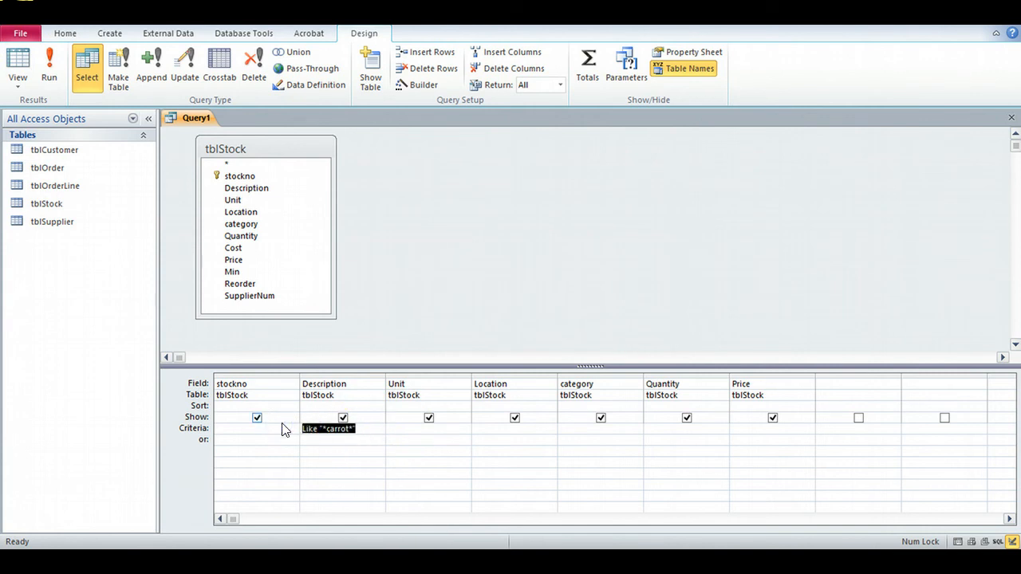
key(Delete)
click(412, 432)
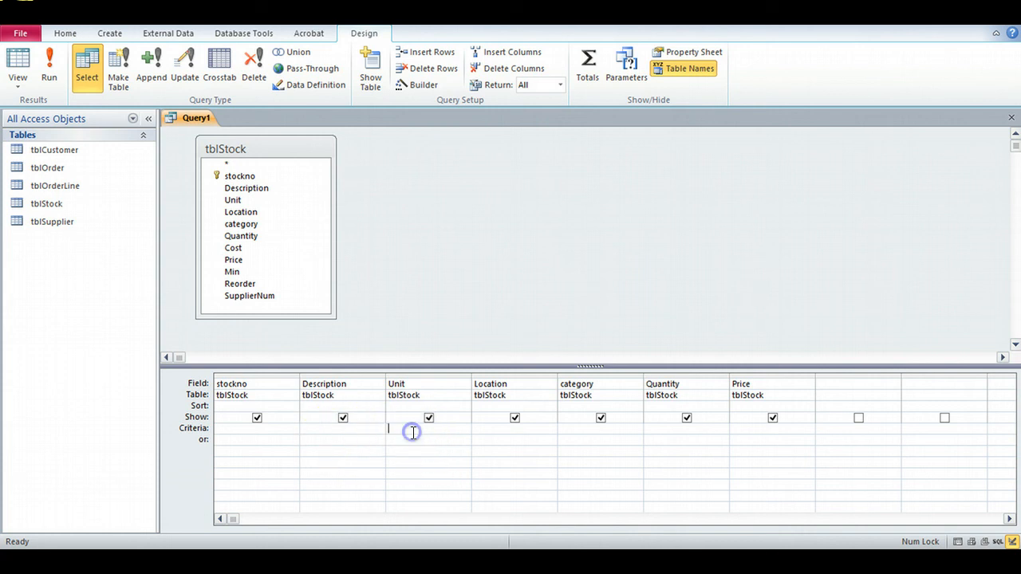
click(486, 431)
text(A)
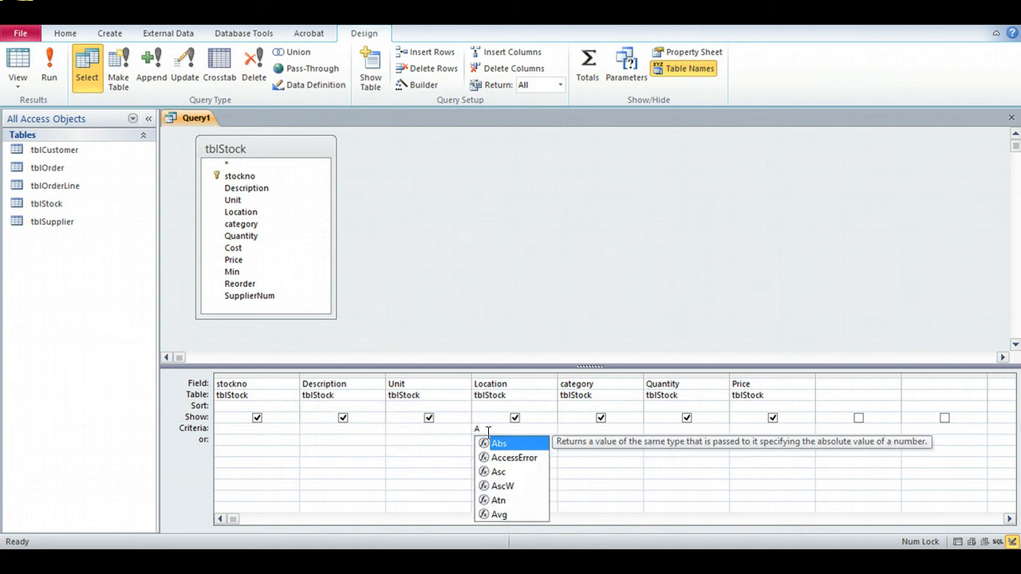
text(*)
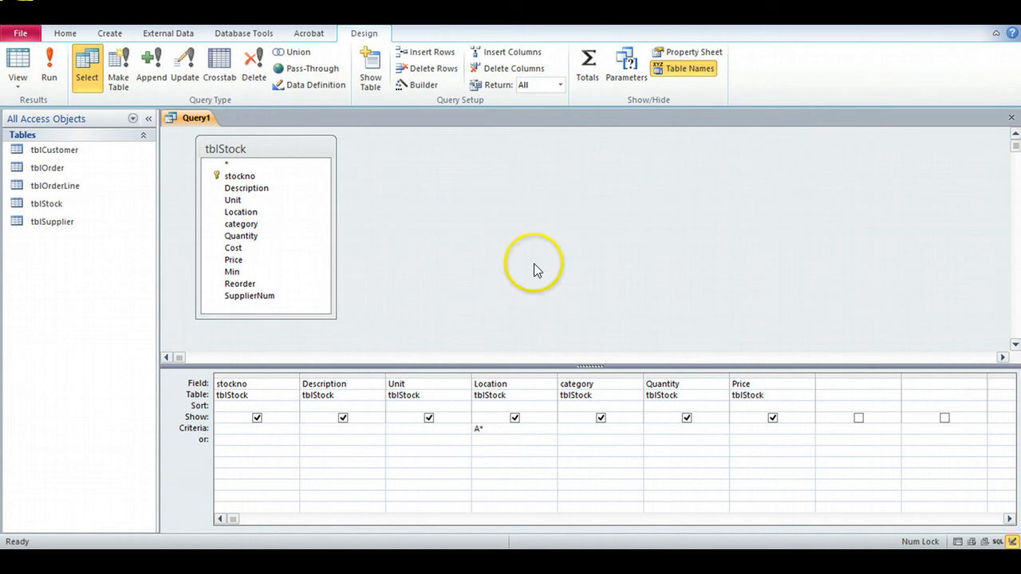
click(50, 65)
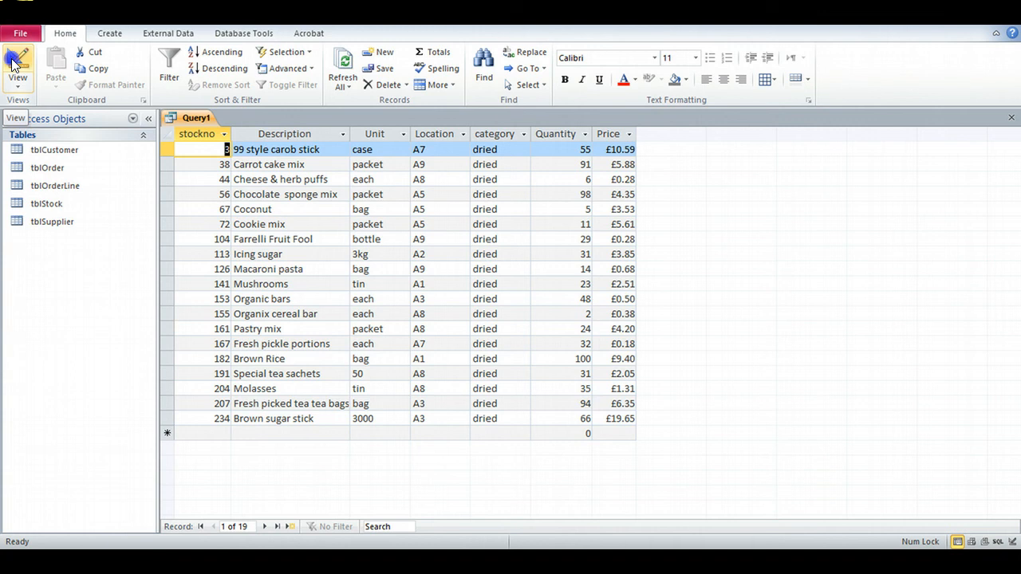
Return to the query design, add the criterion each on the Unit field alongside the Location criterion, and run the query
click(12, 64)
click(45, 64)
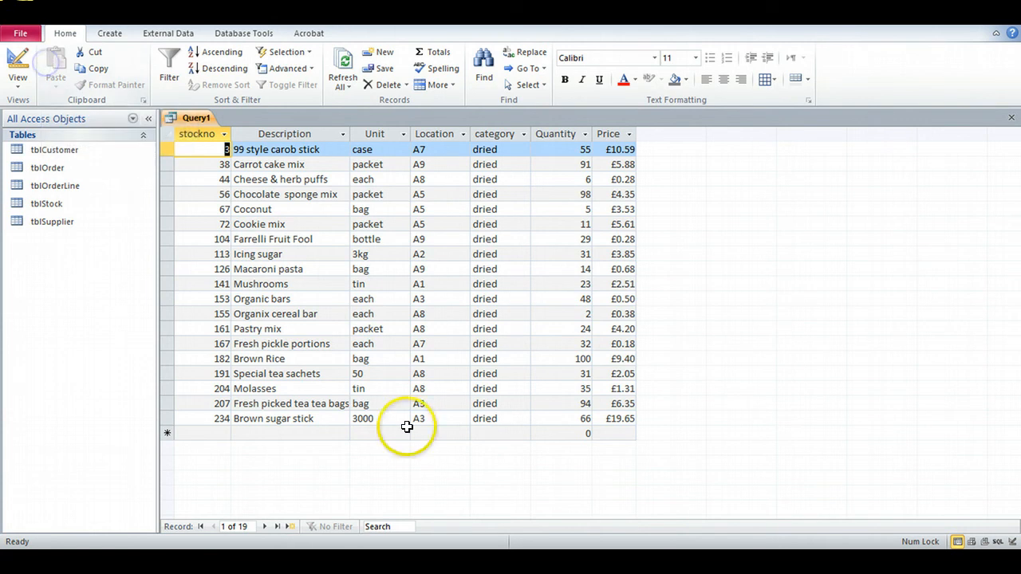
click(18, 65)
click(513, 431)
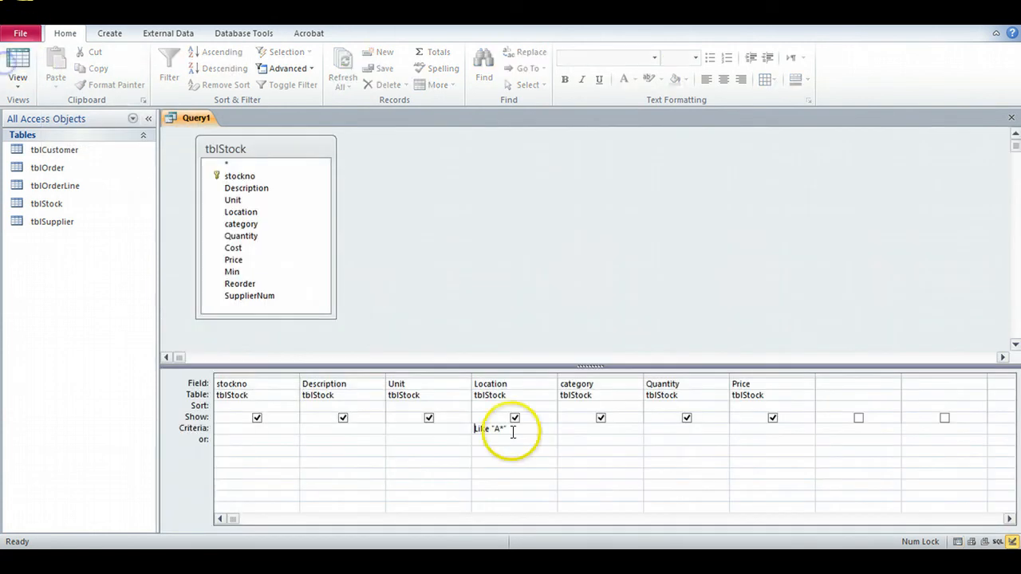
click(408, 428)
text(each)
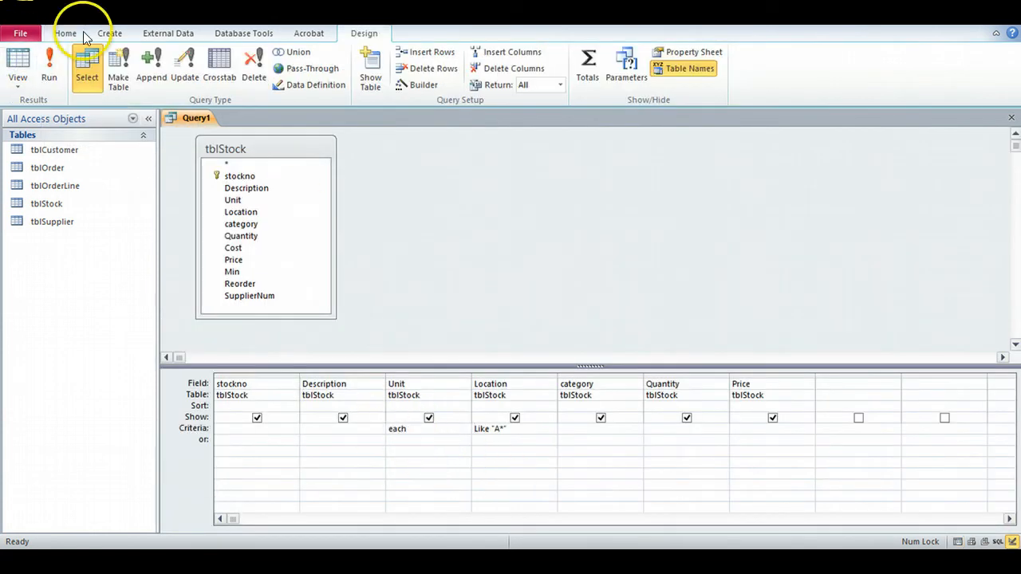
click(46, 72)
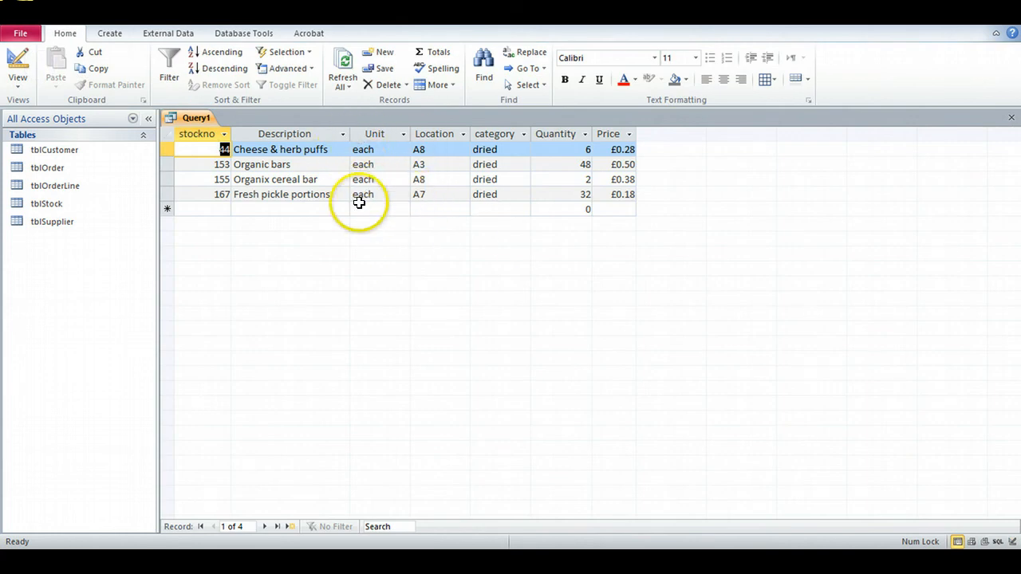
Return to the query design, move the Unit criterion each to the or row, run the query, and look through the records
click(16, 64)
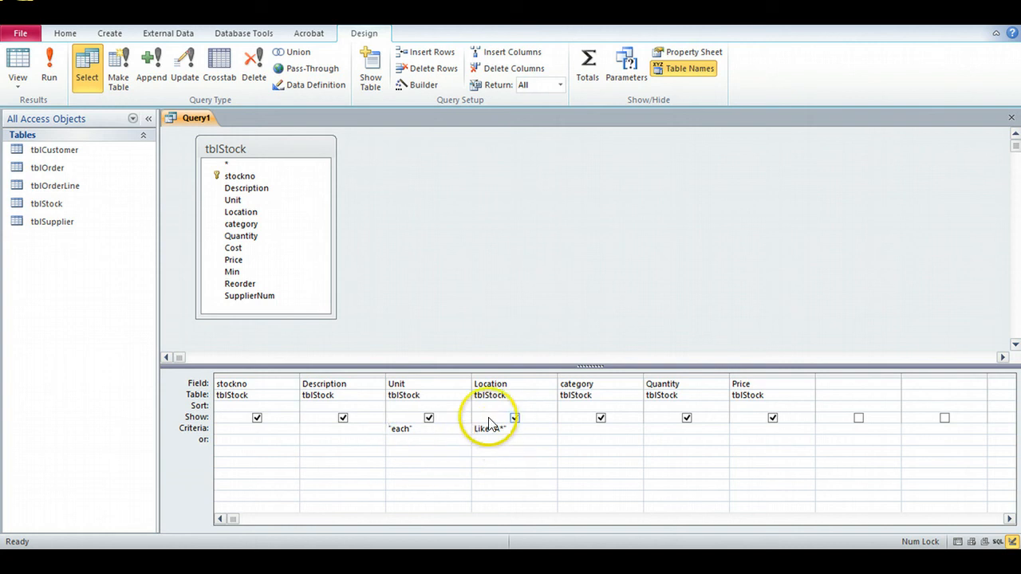
click(483, 429)
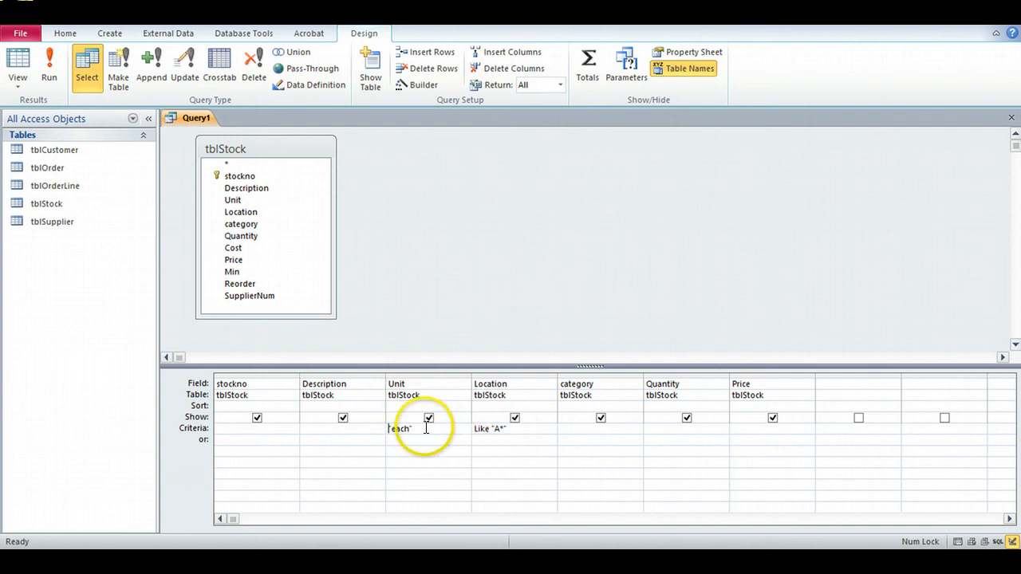
click(388, 428)
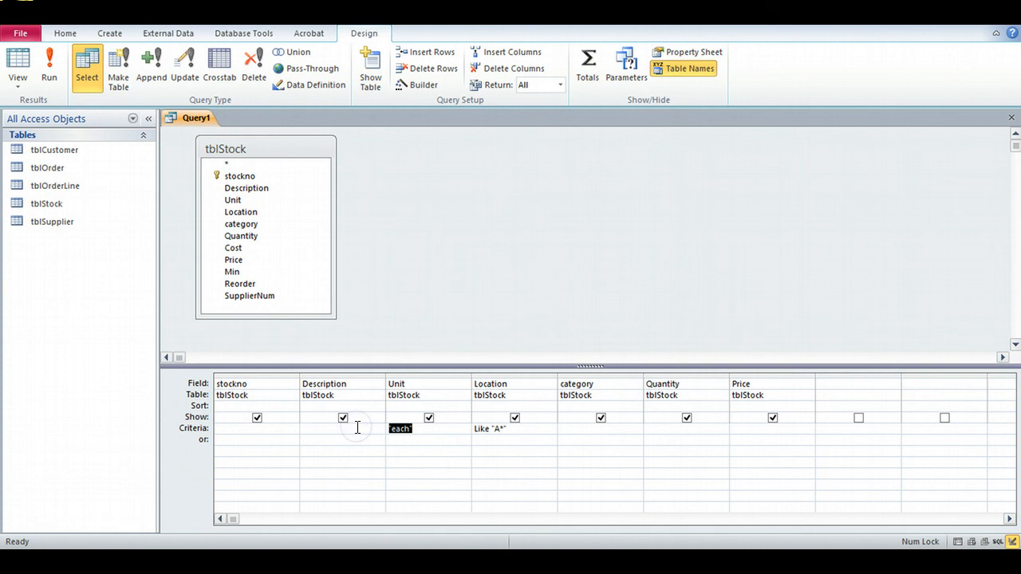
key(Delete)
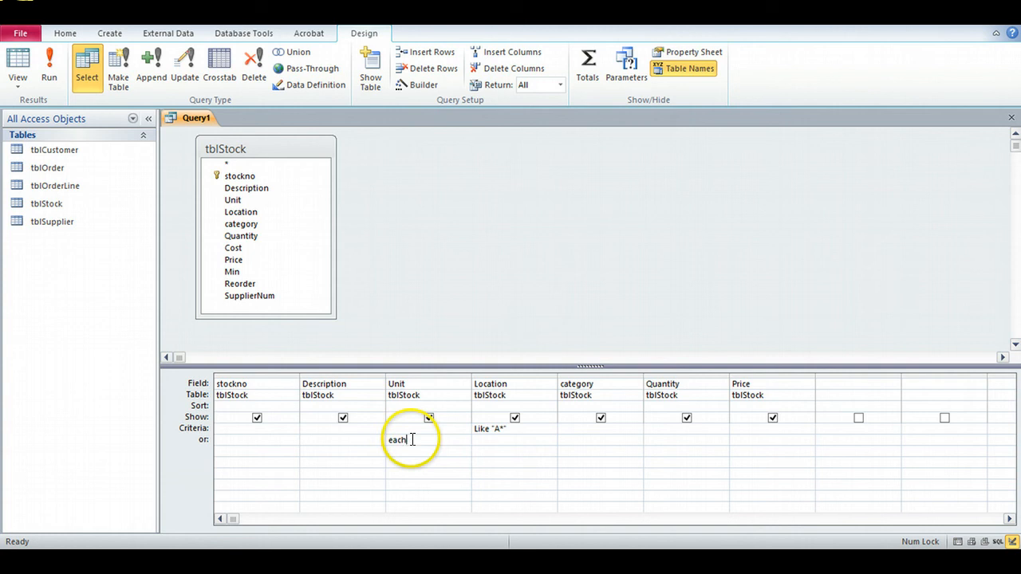
click(49, 70)
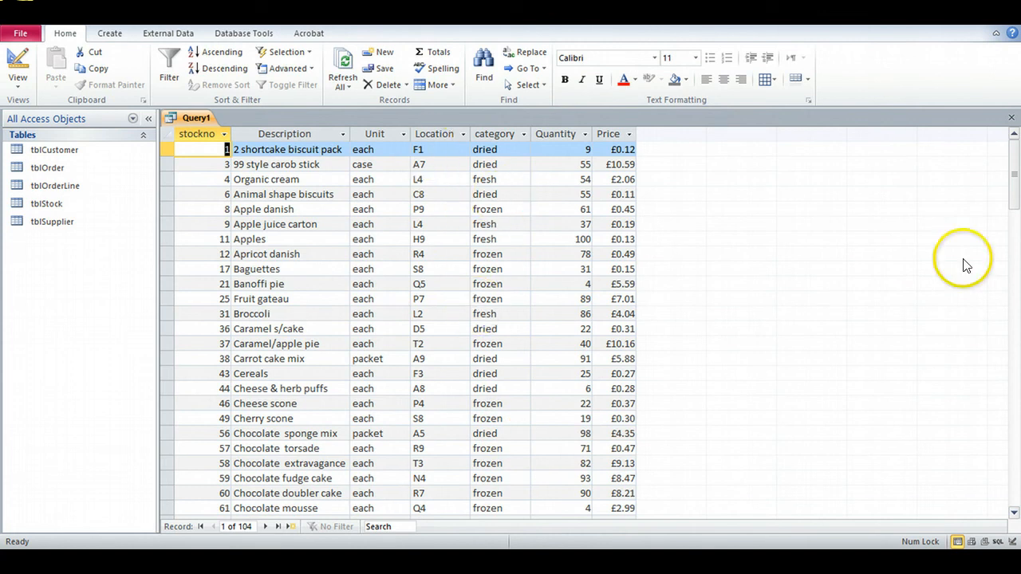
drag(1016, 188, 1013, 209)
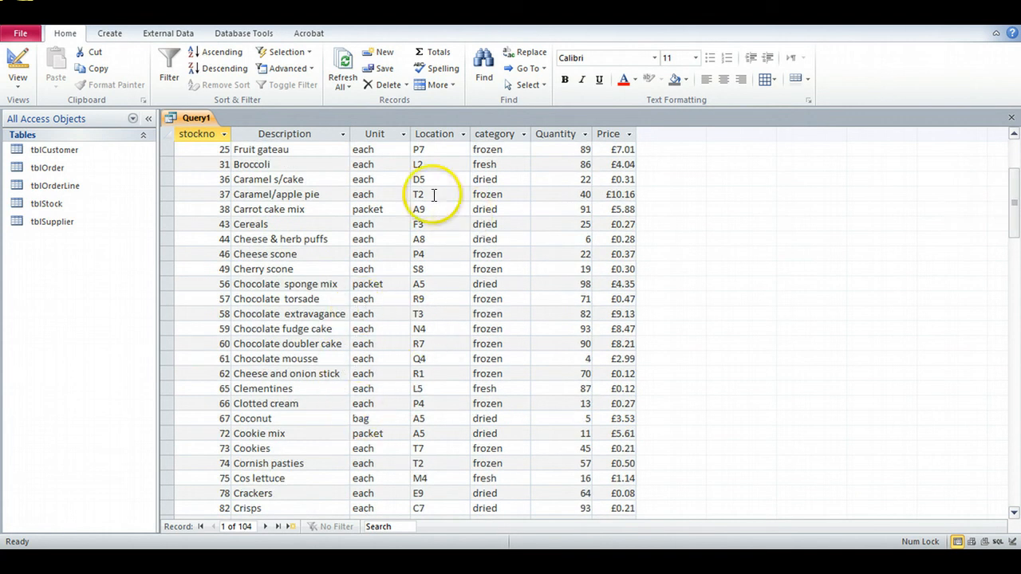
drag(1013, 228, 1013, 179)
In the query design, clear the Location criterion, set the Unit criteria to case or each, and run the query to review the records
click(19, 62)
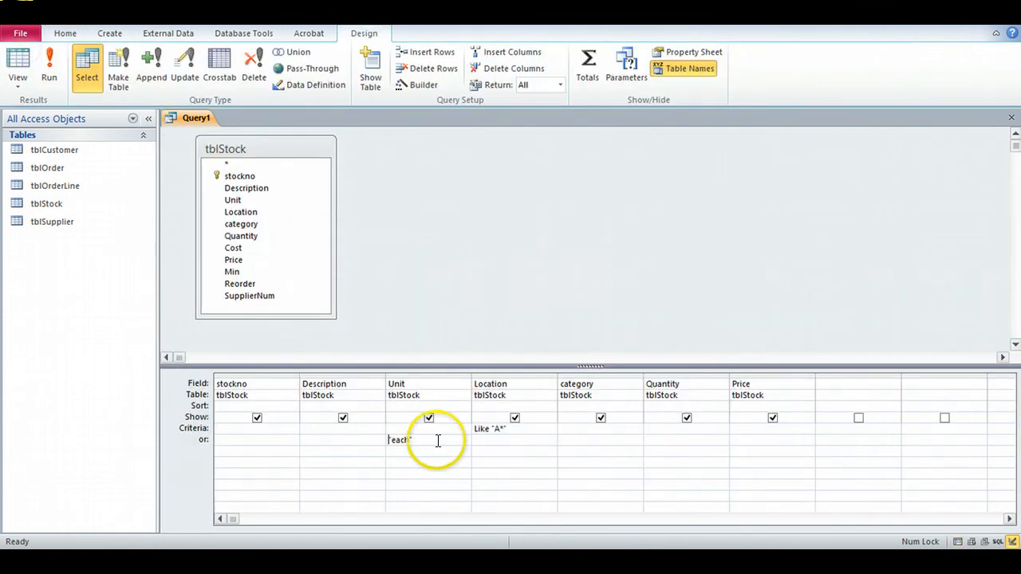
drag(513, 431, 454, 429)
key(Delete)
click(392, 430)
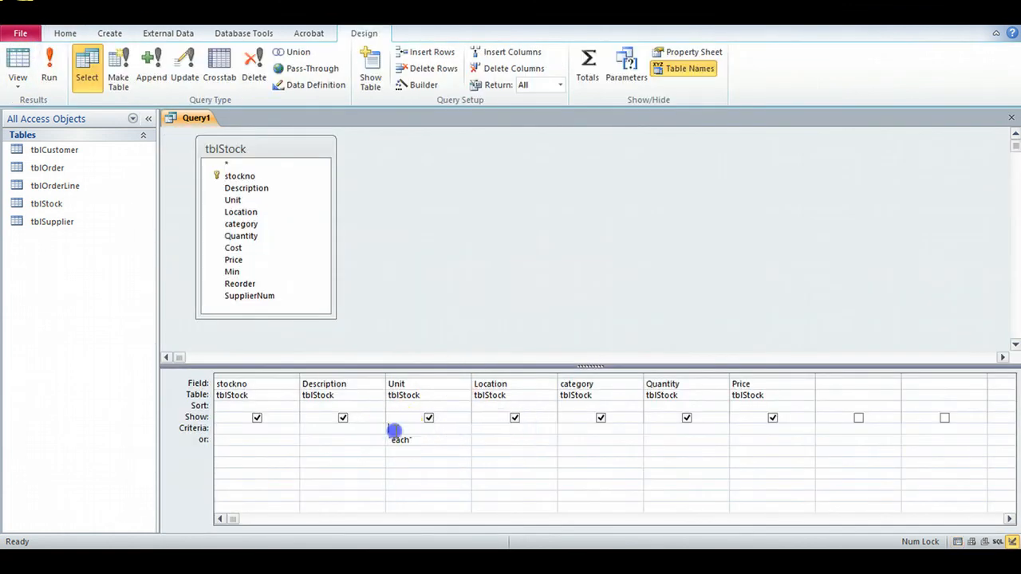
text(case)
click(427, 454)
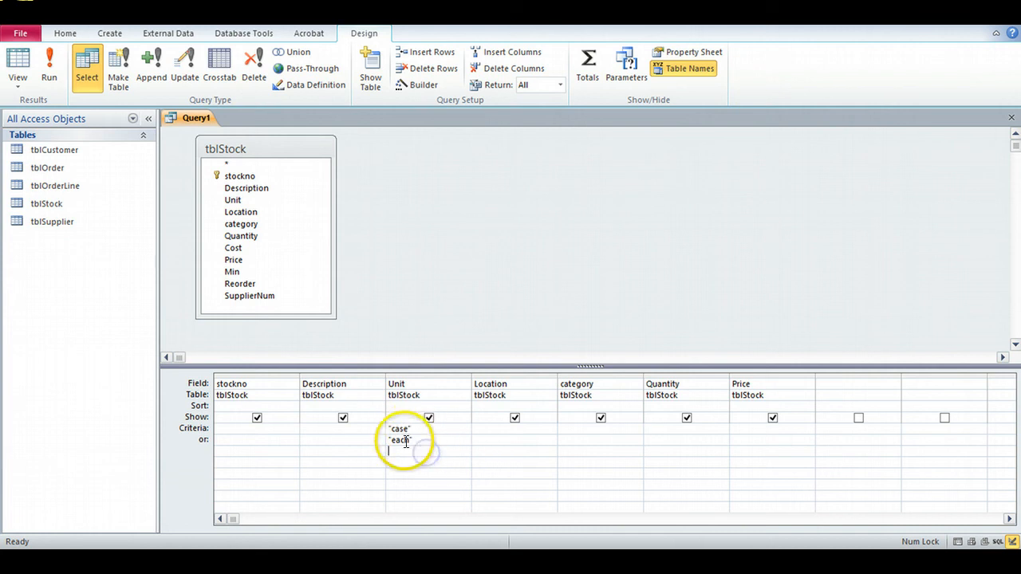
click(50, 68)
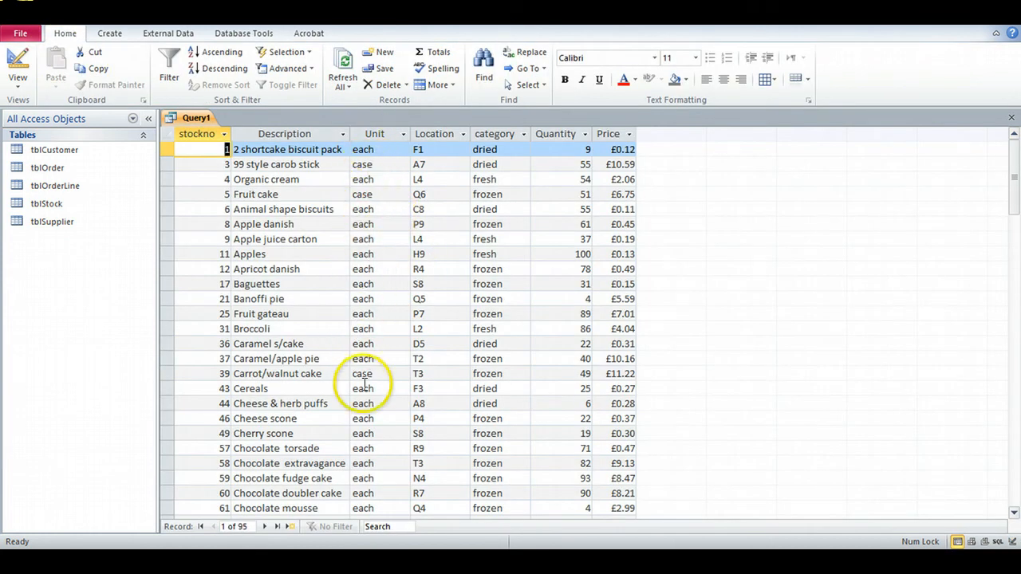
scroll(374, 448, down, 6)
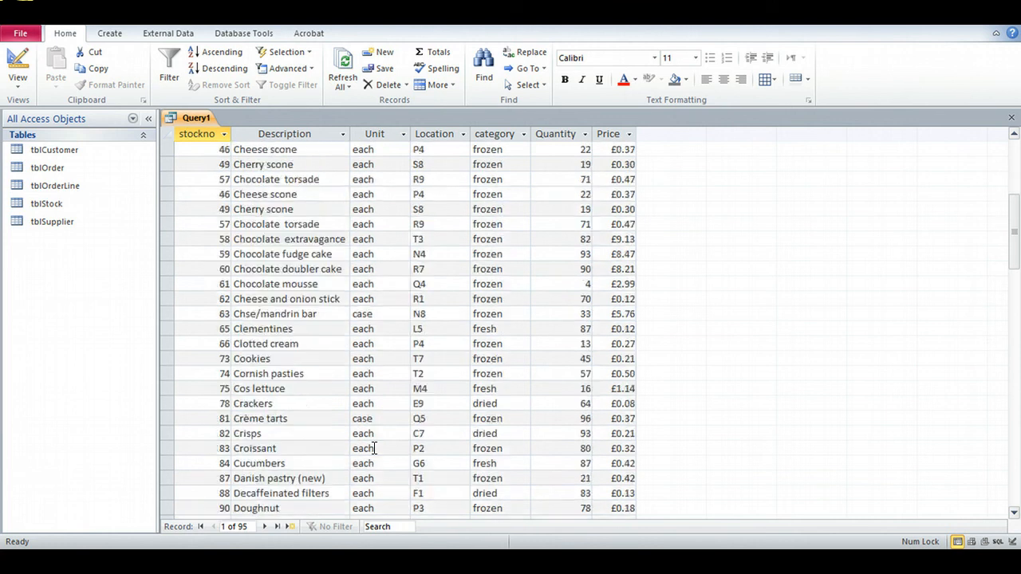
scroll(374, 448, up, 6)
Return to the query design and replace both Unit criteria with the parameter prompt [Please enter a unit]
click(17, 64)
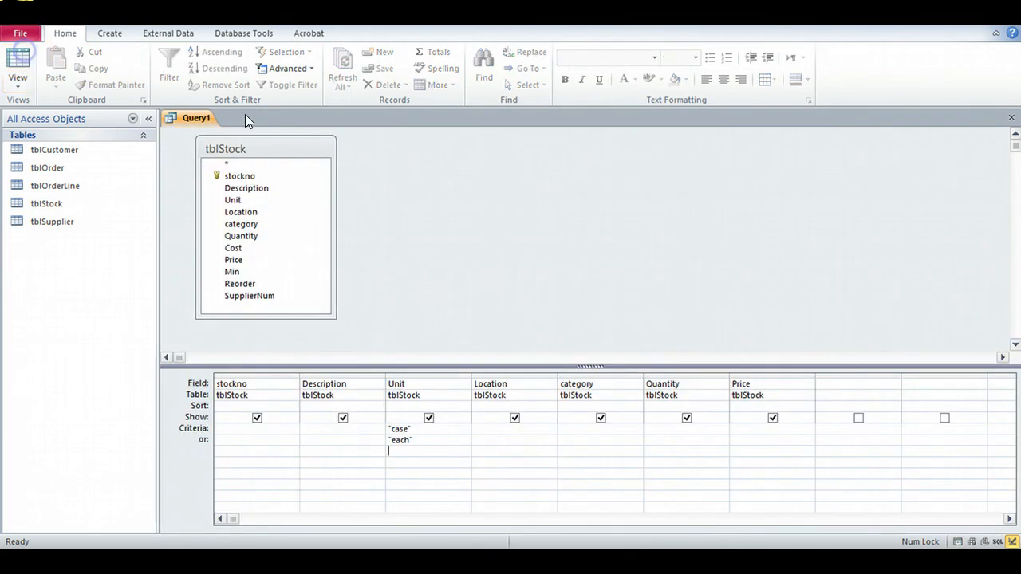
click(36, 549)
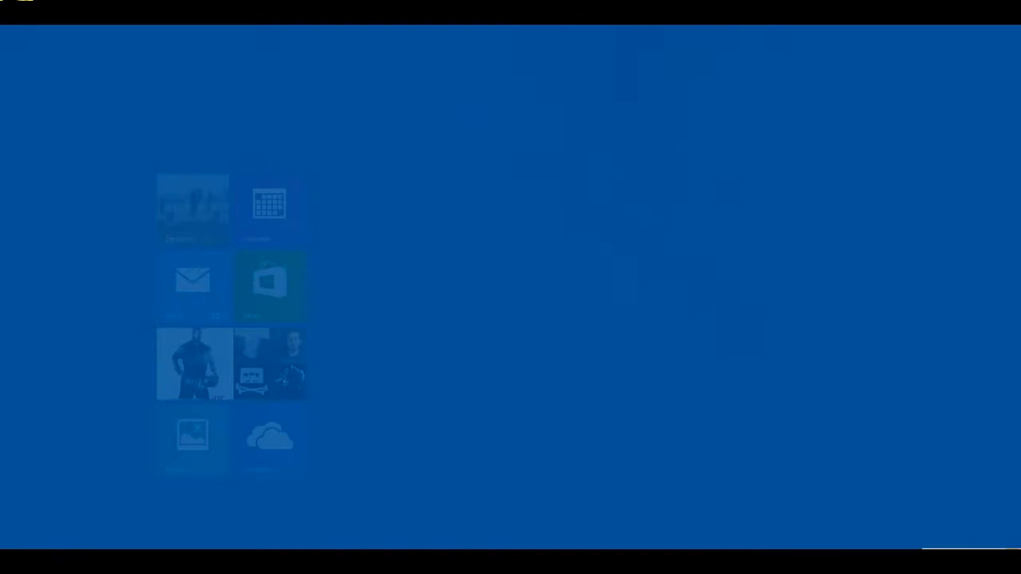
key(super)
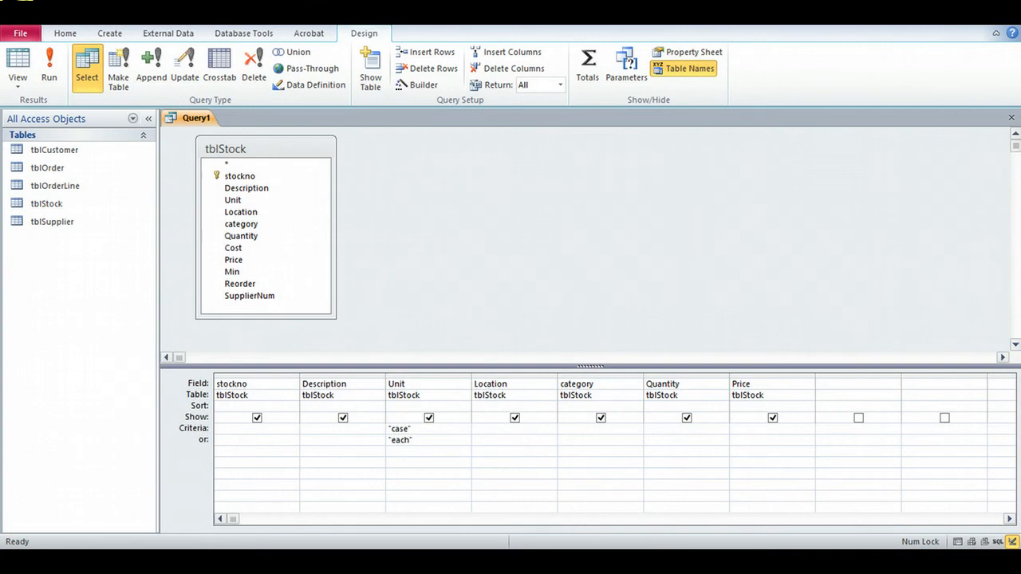
click(411, 333)
drag(428, 445, 379, 428)
key(Delete)
key(Delete)
click(403, 450)
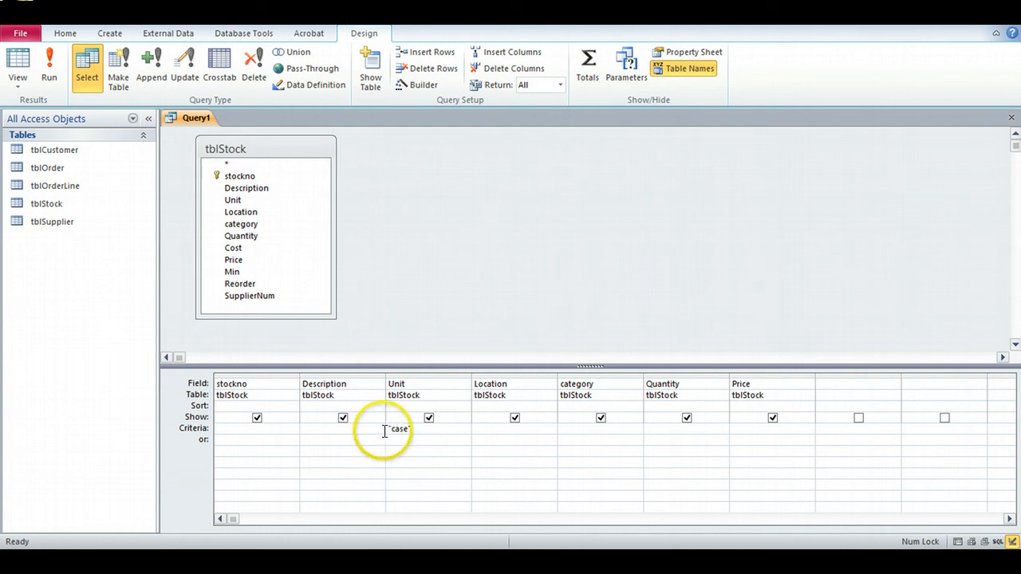
drag(411, 429, 383, 431)
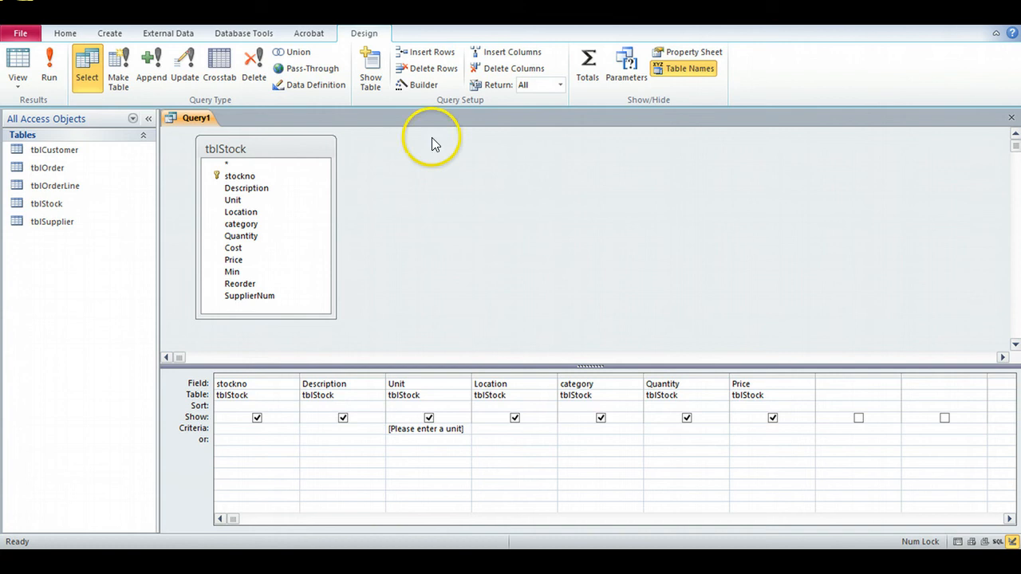
Run the parameter query with case as the unit
click(48, 61)
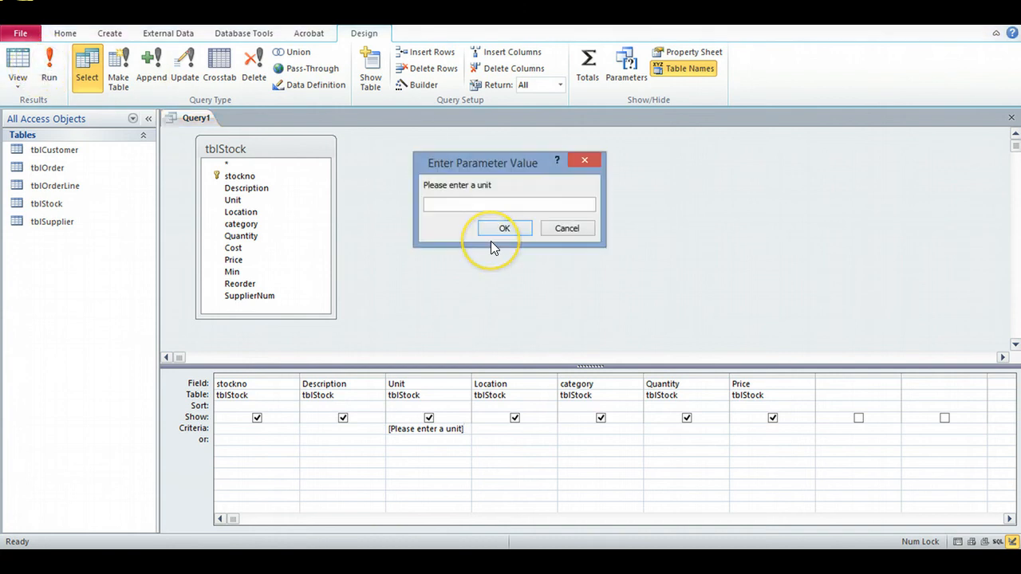
text(case)
click(491, 236)
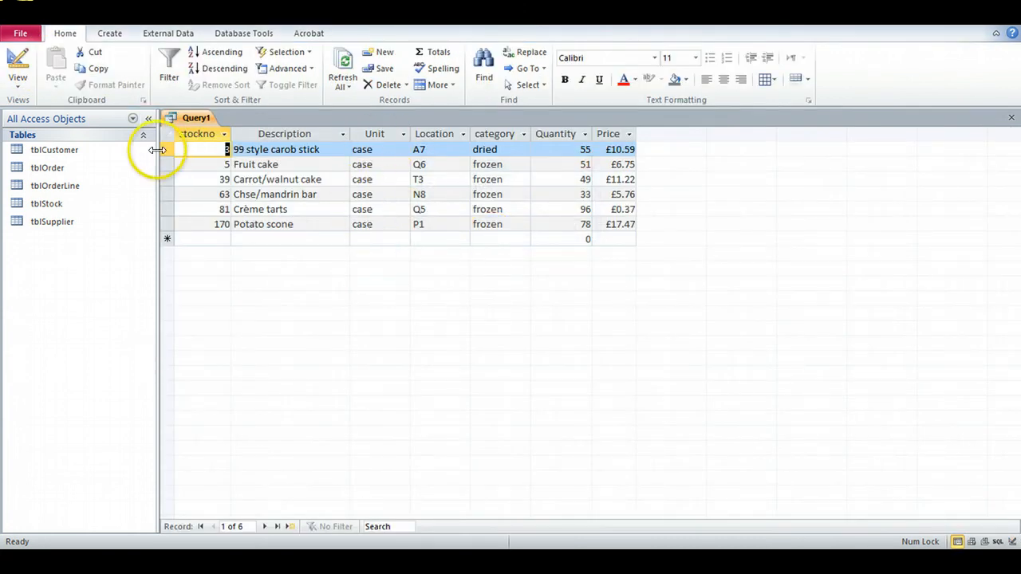
Return to the query design and rerun the parameter query with each as the unit
click(17, 65)
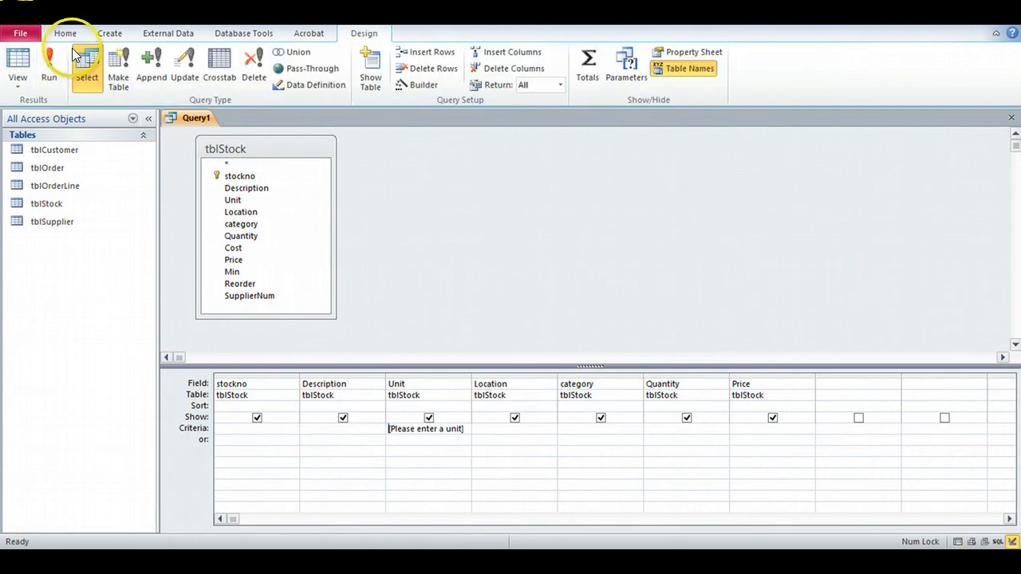
click(50, 67)
text(each)
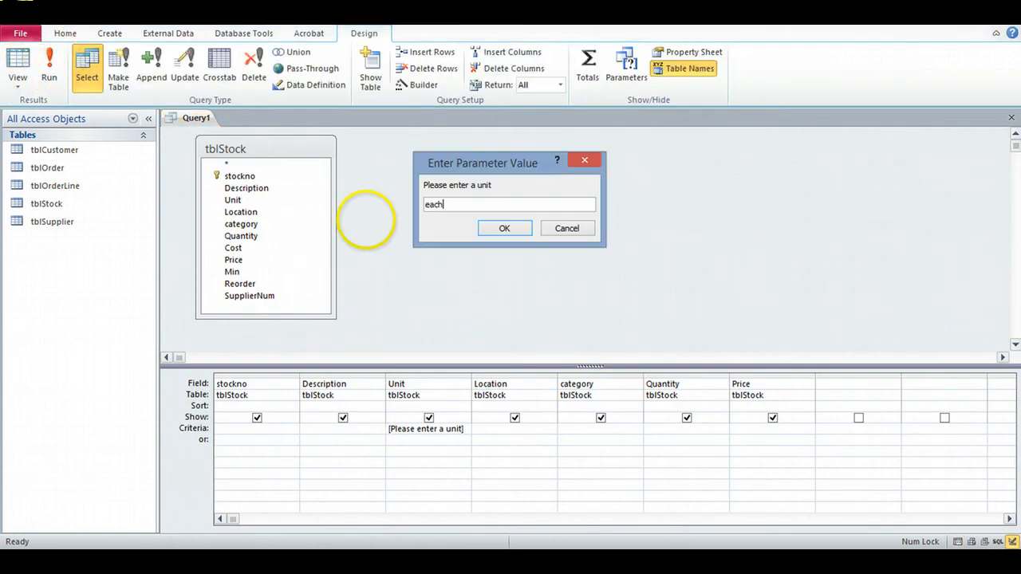
click(505, 228)
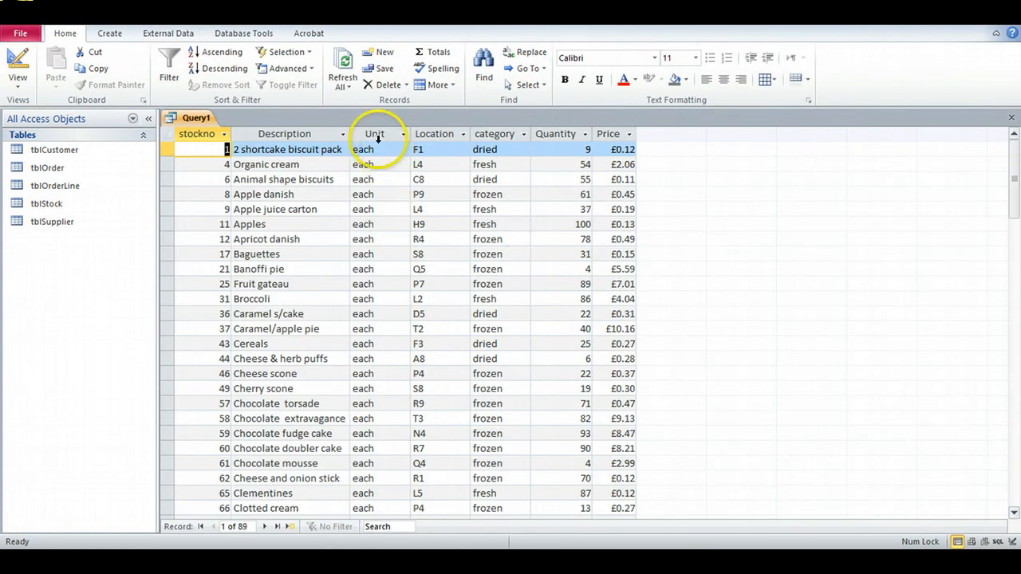
Return to the query design and add the tables tblOrder and tblOrderLine to the query
click(16, 64)
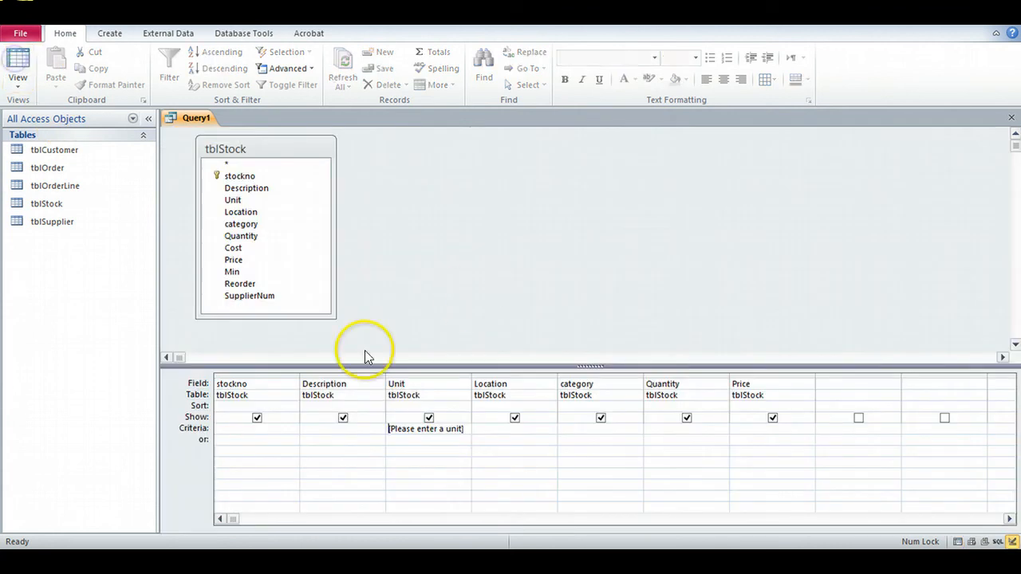
click(466, 428)
drag(465, 429, 388, 429)
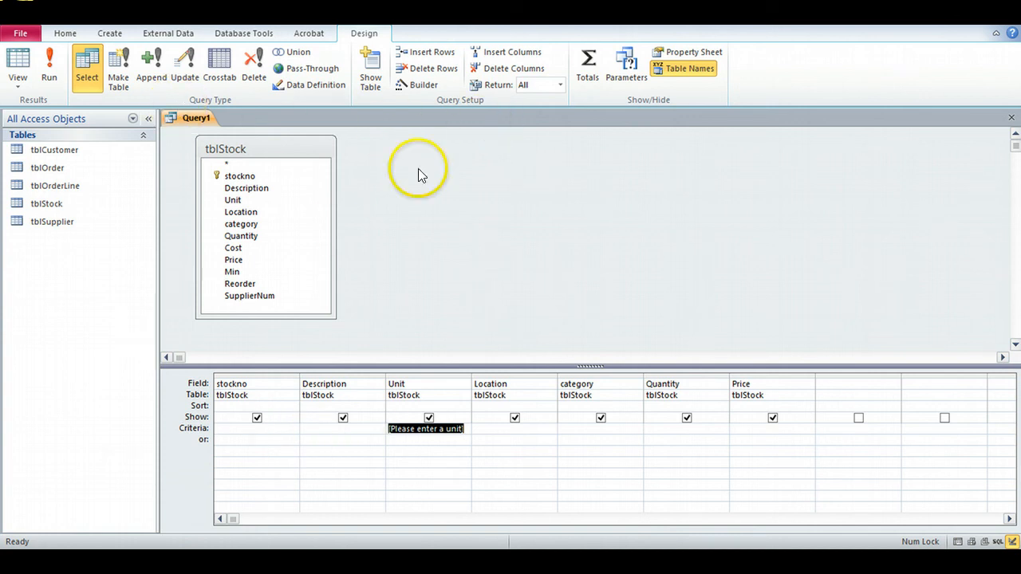
right_click(440, 195)
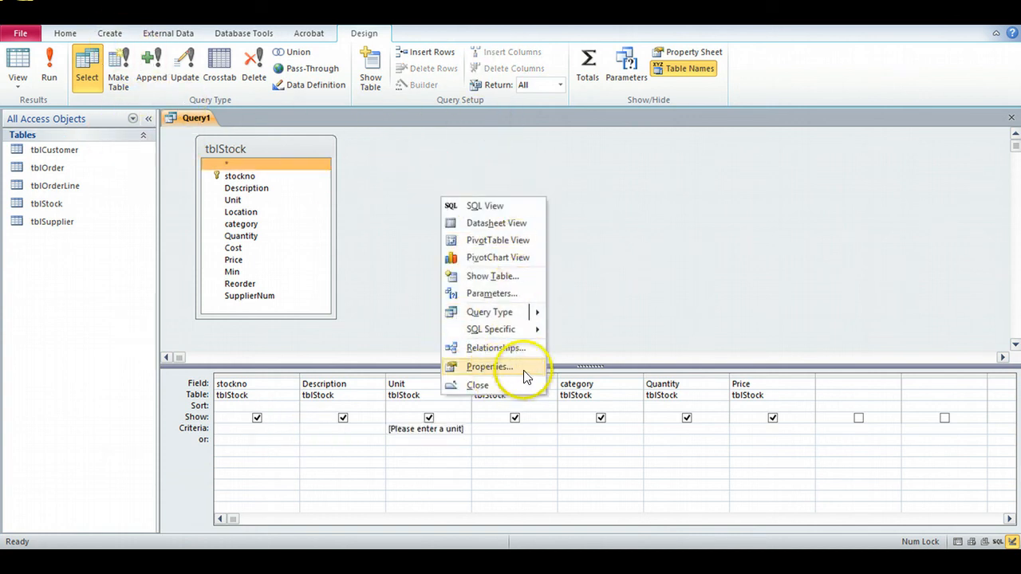
click(495, 276)
drag(483, 321, 520, 166)
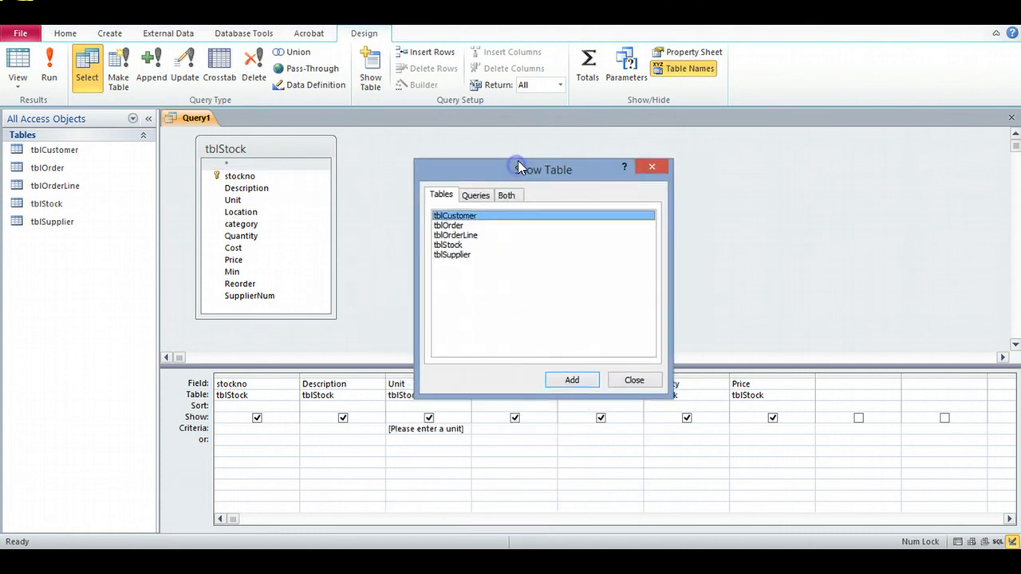
double_click(457, 227)
double_click(477, 235)
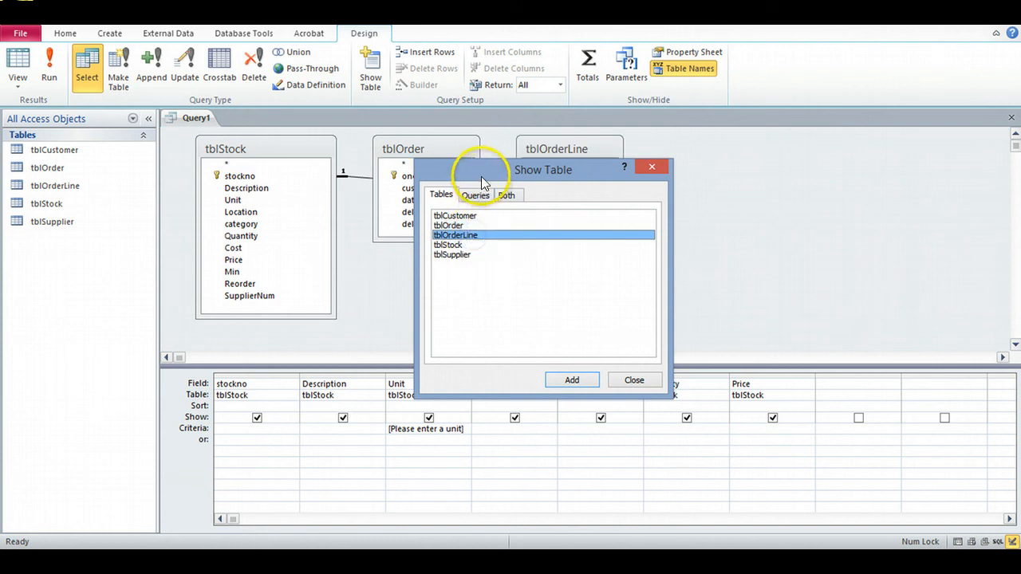
drag(483, 171, 608, 323)
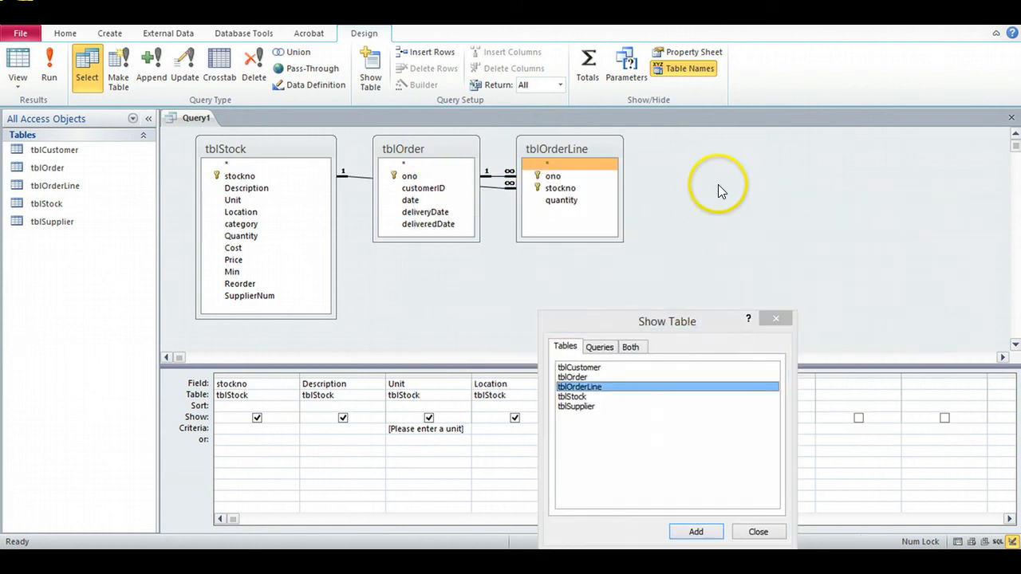
click(754, 531)
Rearrange the tables in the query design so that tblOrderLine sits between tblStock and tblOrder
drag(423, 150, 738, 210)
drag(597, 148, 455, 183)
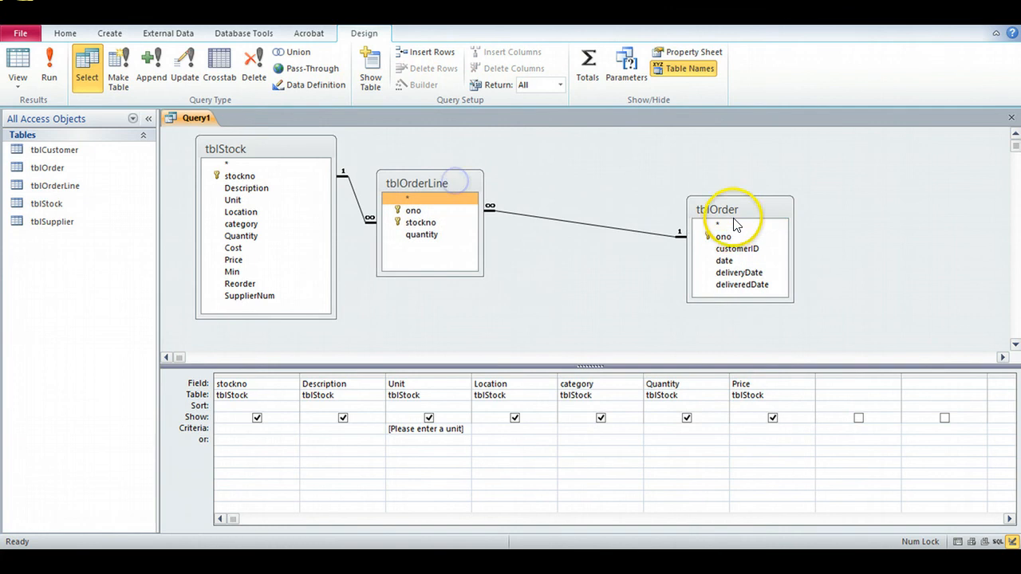
drag(733, 208, 589, 152)
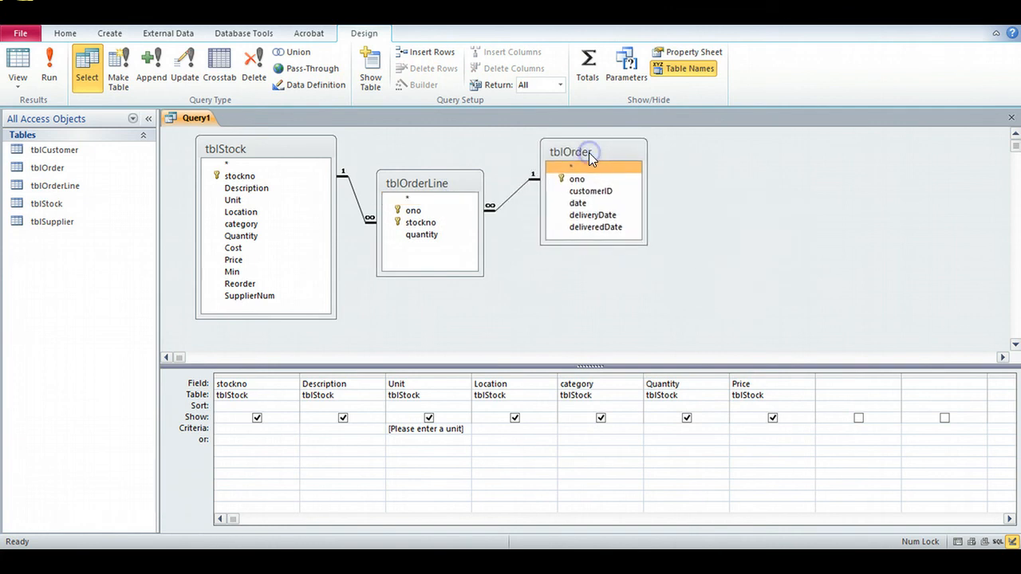